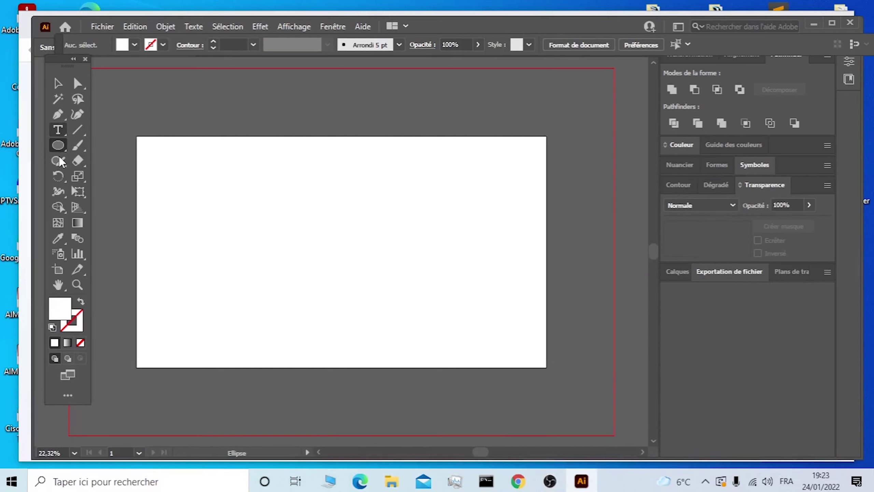
# - Draw a 722.58 px circle in the middle of the artboard
pyautogui.click(58, 145)
pyautogui.moveTo(328, 244); pyautogui.dragTo(400, 176)
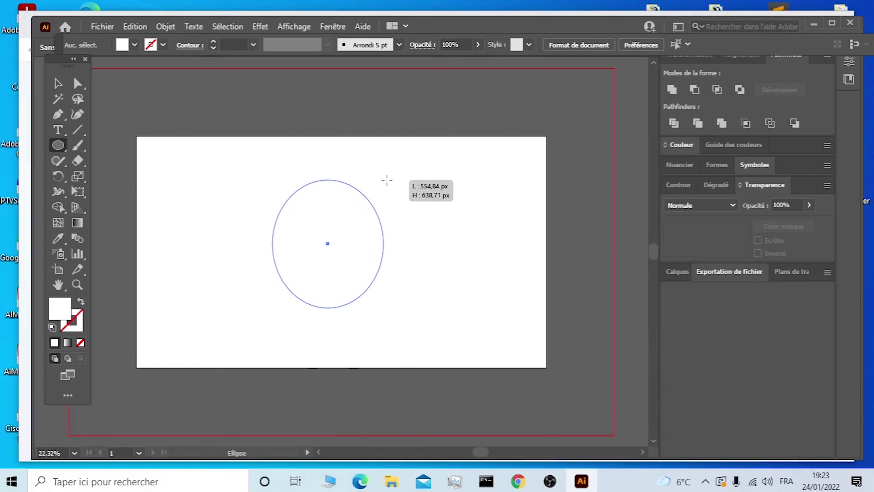
pyautogui.moveTo(399, 176); pyautogui.dragTo(402, 172)
# - Give the circle a black stroke with a 50 pt weight
pyautogui.click(163, 45)
pyautogui.click(53, 67)
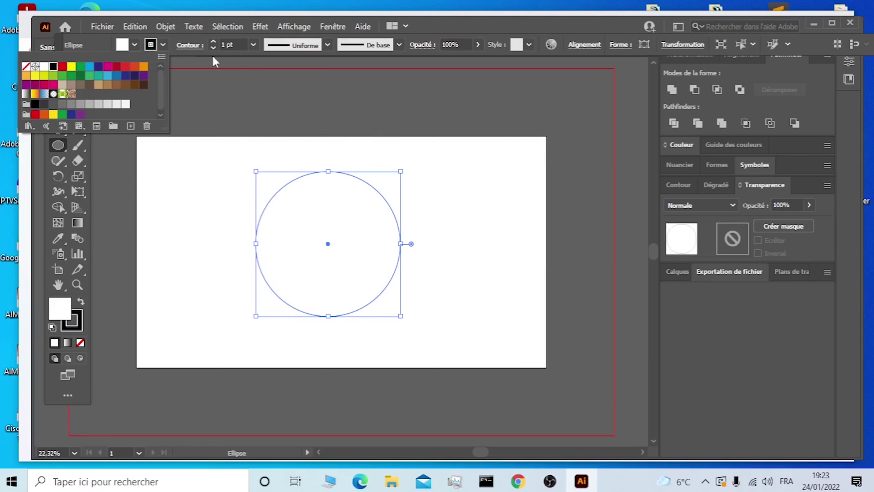
pyautogui.click(235, 44)
pyautogui.scroll(4, 235, 45)
pyautogui.scroll(4, 235, 44)
pyautogui.scroll(14, 235, 44)
pyautogui.scroll(14, 235, 44)
pyautogui.scroll(13, 235, 44)
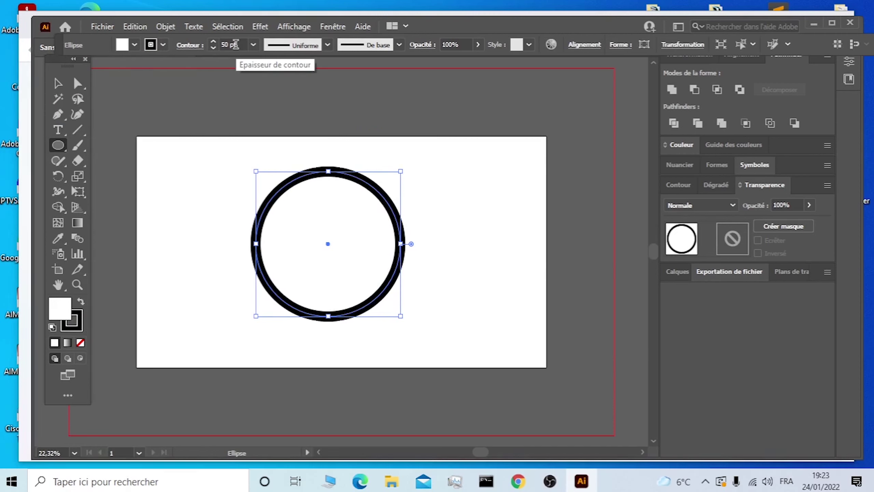
pyautogui.click(78, 129)
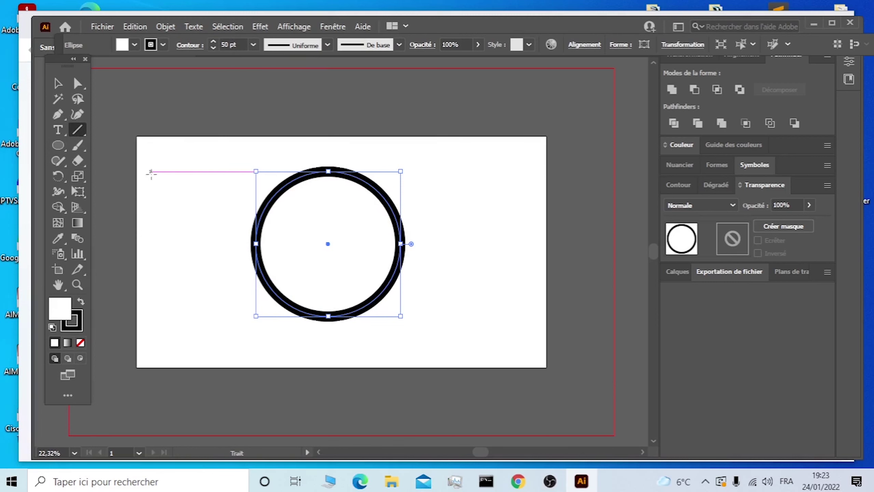
# - Draw a thick vertical bar and duplicate it into a row of evenly spaced bars
pyautogui.moveTo(153, 155); pyautogui.dragTo(153, 339)
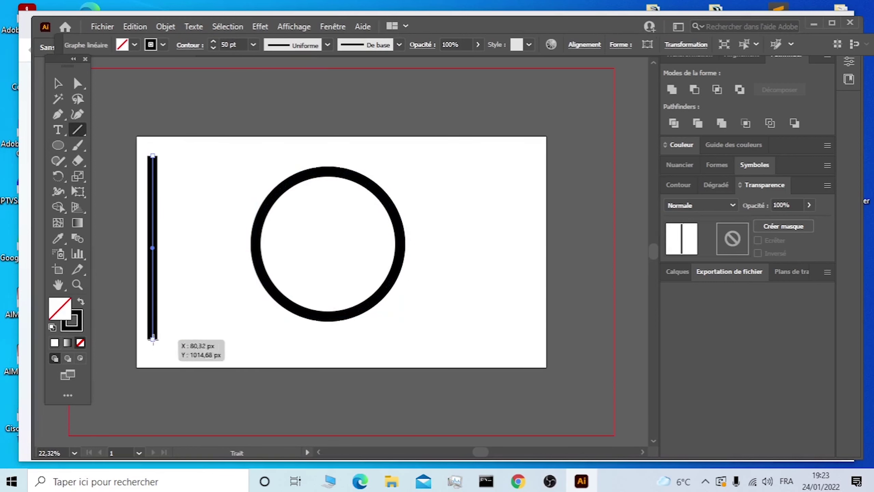
pyautogui.click(58, 84)
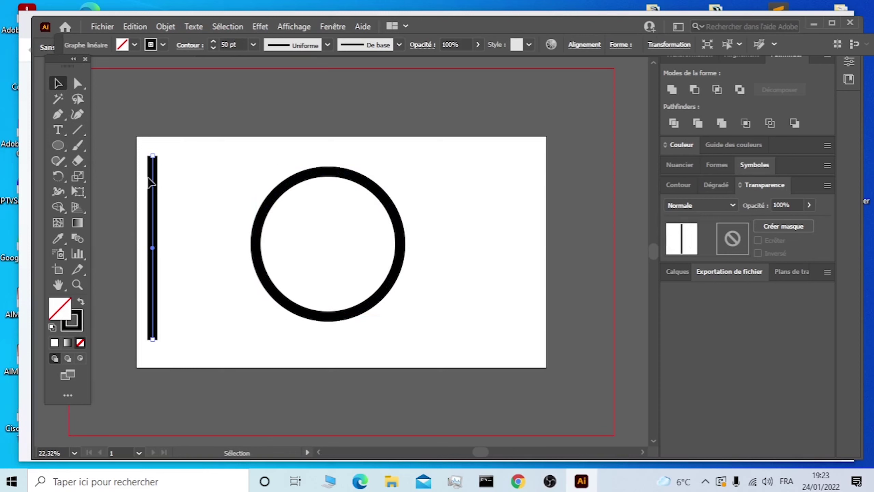
pyautogui.moveTo(155, 182); pyautogui.dragTo(174, 190)
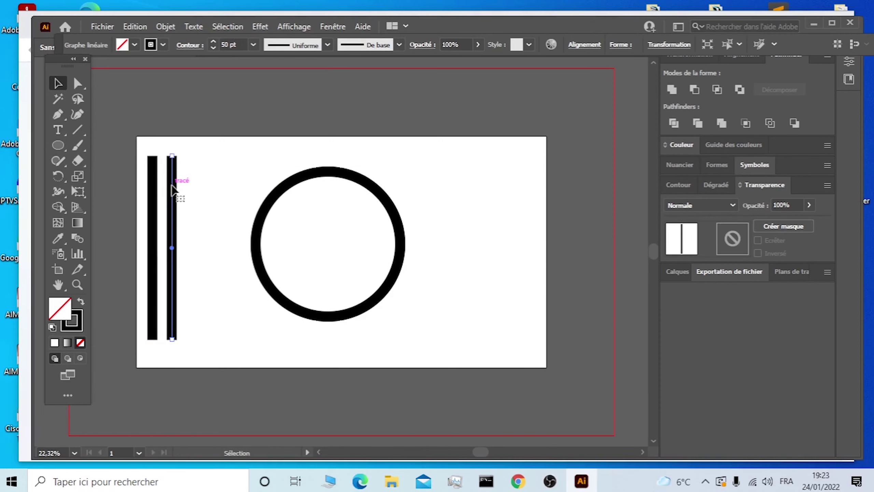
pyautogui.hotkey('ctrl', 'd')
pyautogui.hotkey('ctrl', 'd')
pyautogui.hotkey('ctrl', 'd')
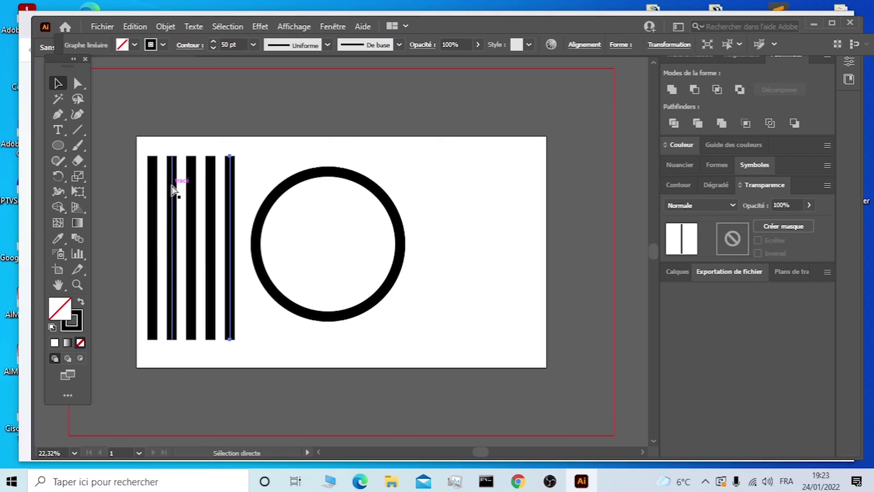
pyautogui.hotkey('ctrl', 'd')
# - Group the vertical bars and move them over the circle
pyautogui.moveTo(258, 141); pyautogui.dragTo(150, 193)
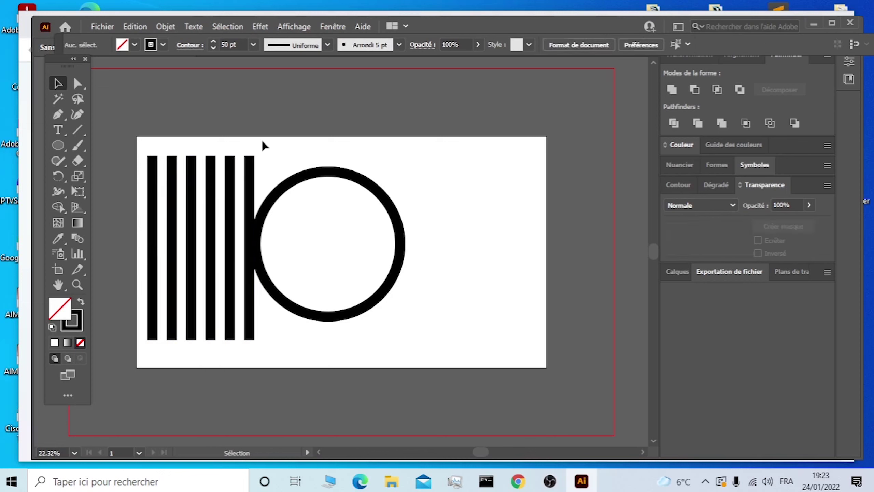
pyautogui.rightClick(150, 193)
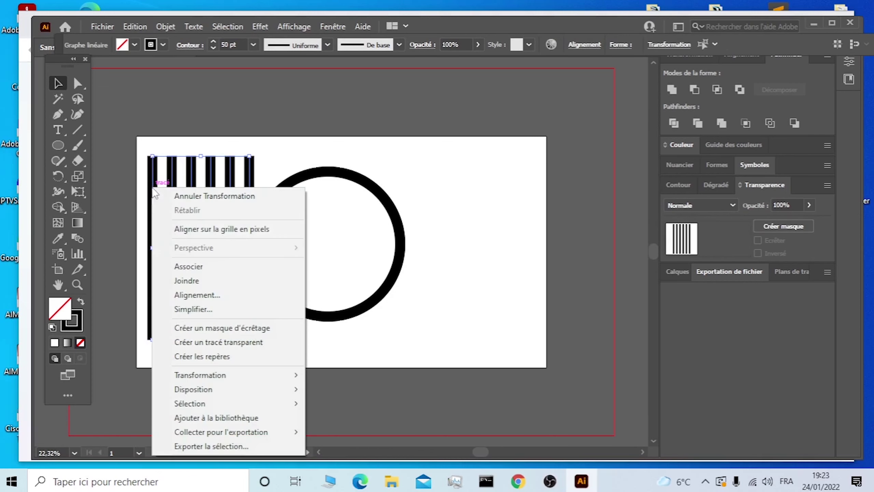
pyautogui.click(190, 265)
pyautogui.moveTo(194, 244); pyautogui.dragTo(318, 243)
pyautogui.click(442, 176)
# - Centre the vertical bar group horizontally on the circle
pyautogui.moveTo(442, 175); pyautogui.dragTo(216, 308)
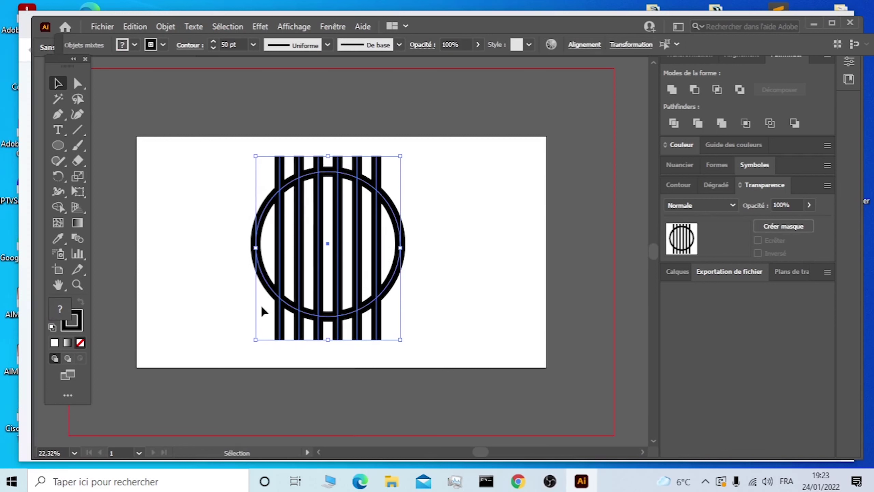
pyautogui.click(744, 54)
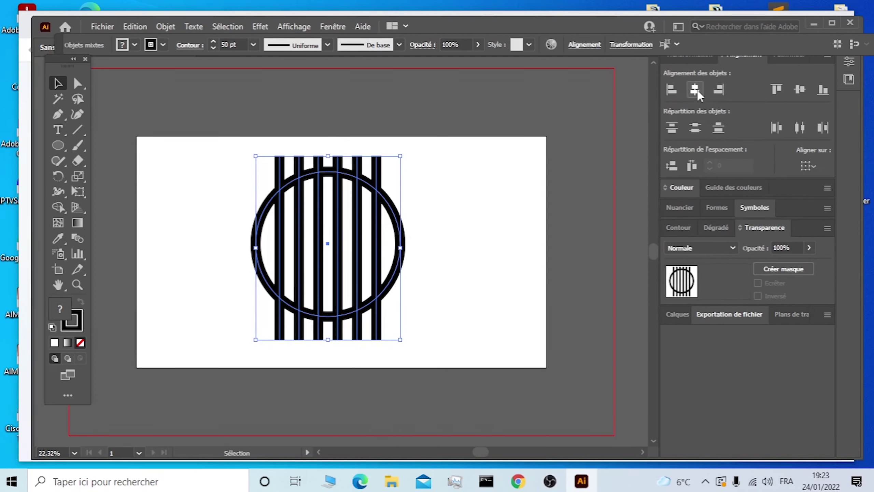
pyautogui.click(799, 90)
pyautogui.click(455, 195)
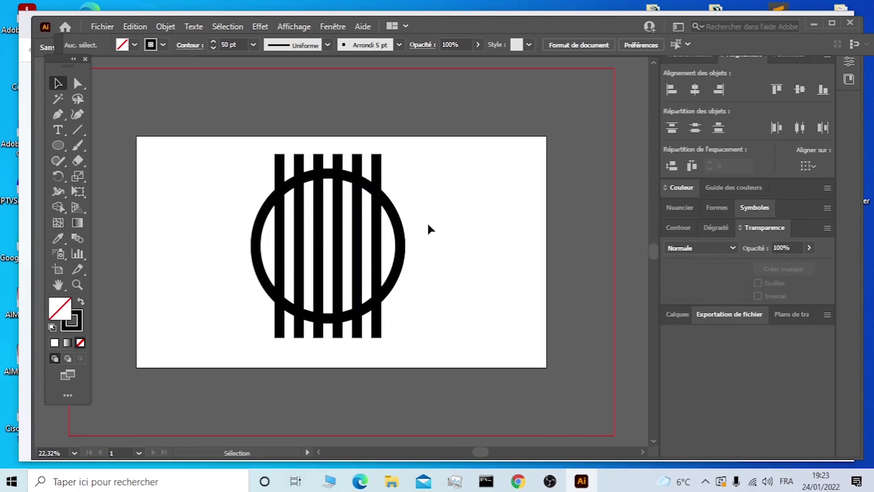
pyautogui.click(77, 130)
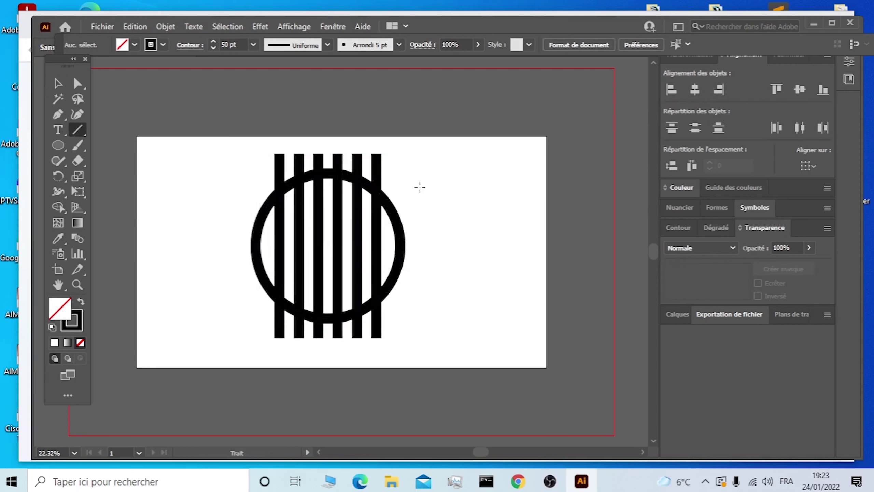
# - Draw a thick horizontal bar and duplicate it into three stacked bars
pyautogui.moveTo(539, 195); pyautogui.dragTo(416, 194)
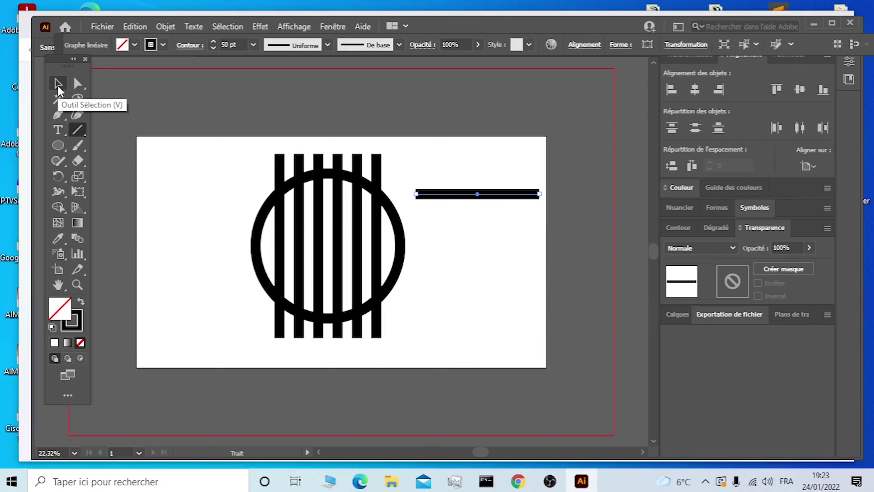
pyautogui.click(58, 83)
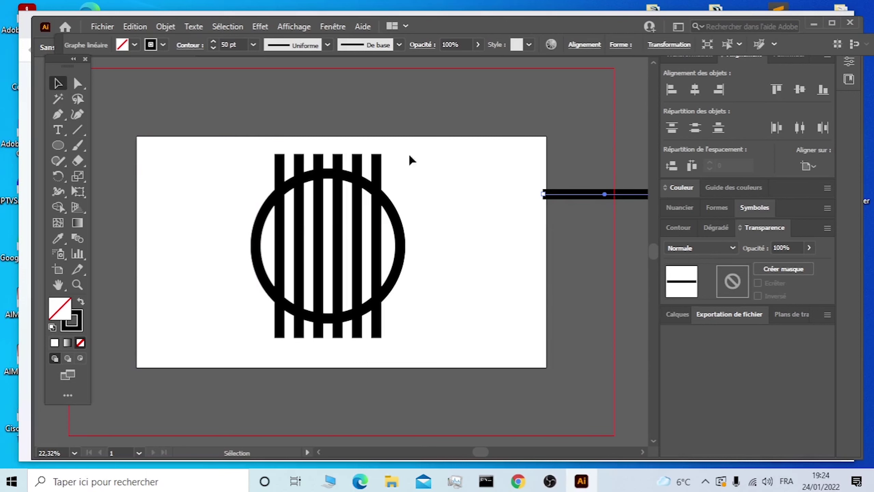
pyautogui.moveTo(572, 198); pyautogui.dragTo(488, 175)
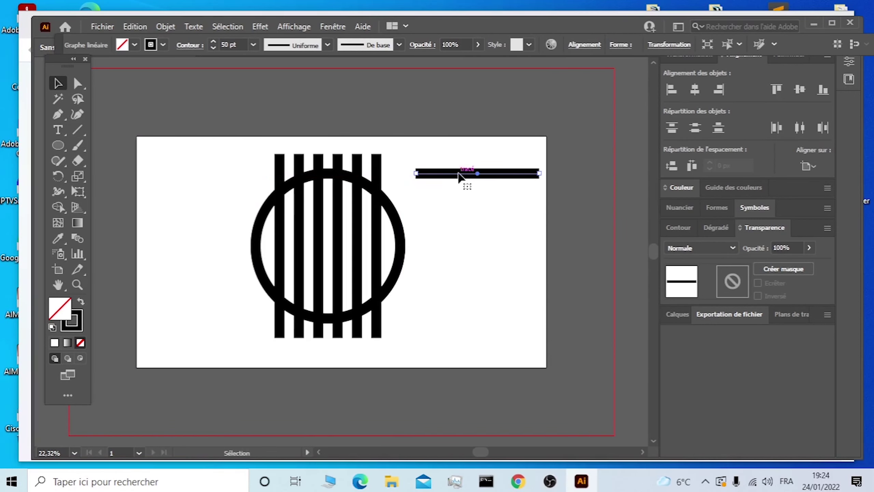
pyautogui.press('alt')
pyautogui.moveTo(492, 178); pyautogui.dragTo(494, 188)
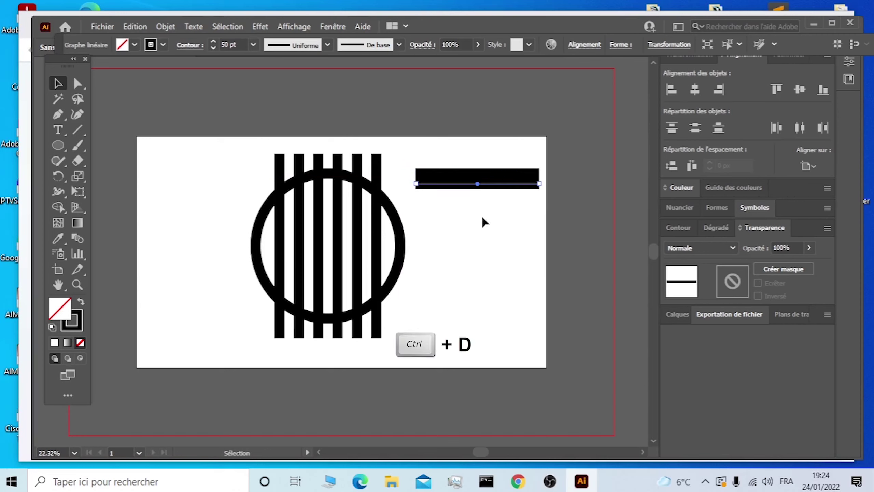
pyautogui.hotkey('ctrl', 'd')
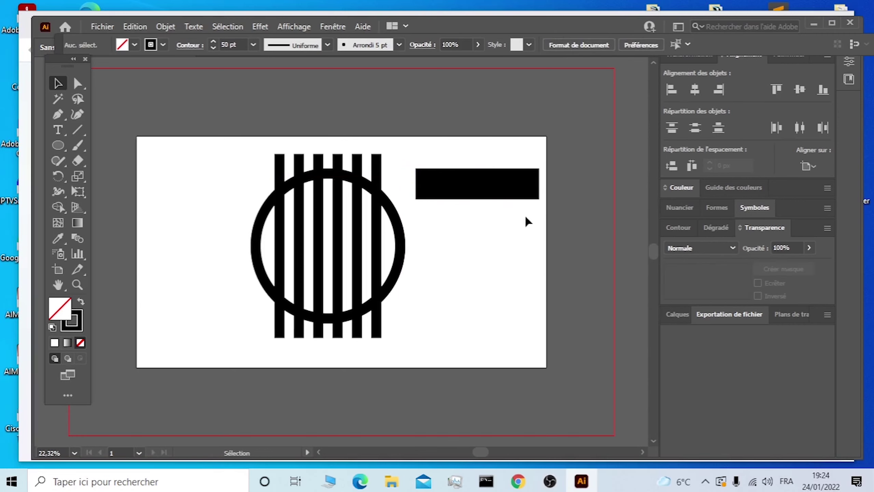
# - Group the three horizontal bars and move the band onto the circle's centre
pyautogui.moveTo(432, 150)
pyautogui.mouseDown()
pyautogui.moveTo(448, 180)
pyautogui.moveTo(353, 184)
pyautogui.mouseUp()
pyautogui.rightClick(447, 178)
pyautogui.click(484, 257)
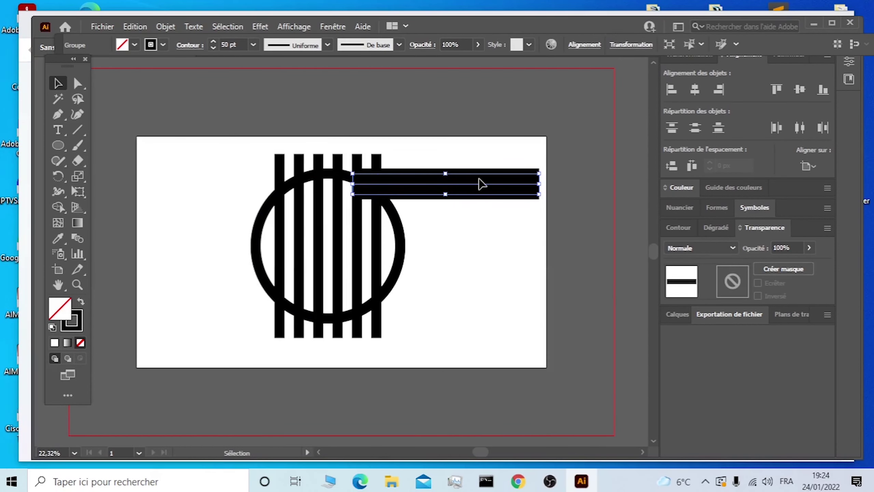
pyautogui.moveTo(482, 179); pyautogui.dragTo(369, 240)
pyautogui.click(478, 170)
# - Align all shapes to horizontal and vertical centres
pyautogui.moveTo(478, 164); pyautogui.dragTo(253, 322)
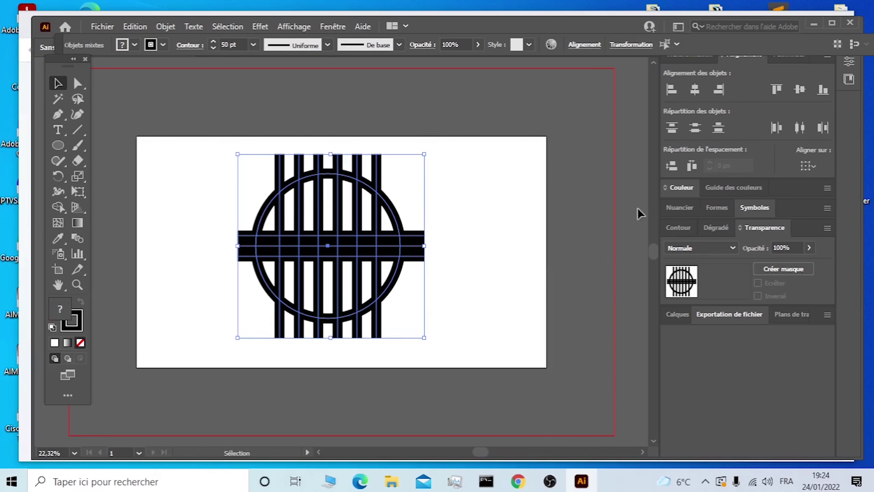
pyautogui.click(695, 89)
pyautogui.click(799, 90)
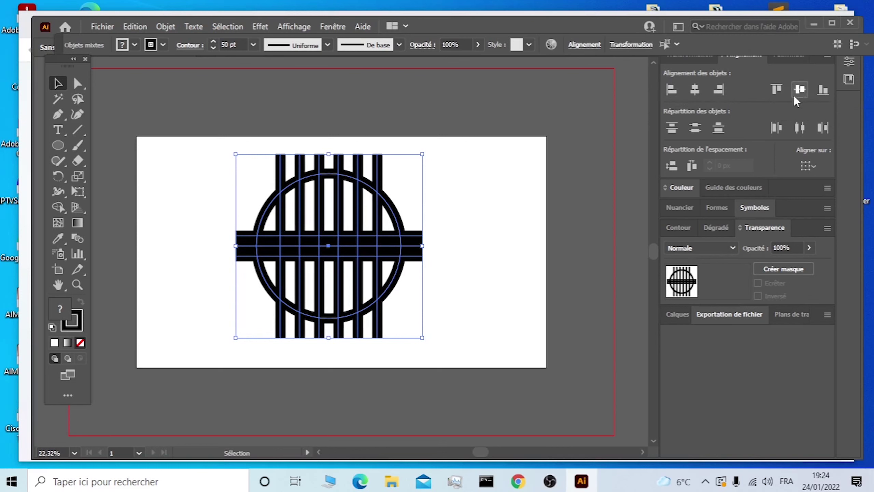
pyautogui.click(472, 217)
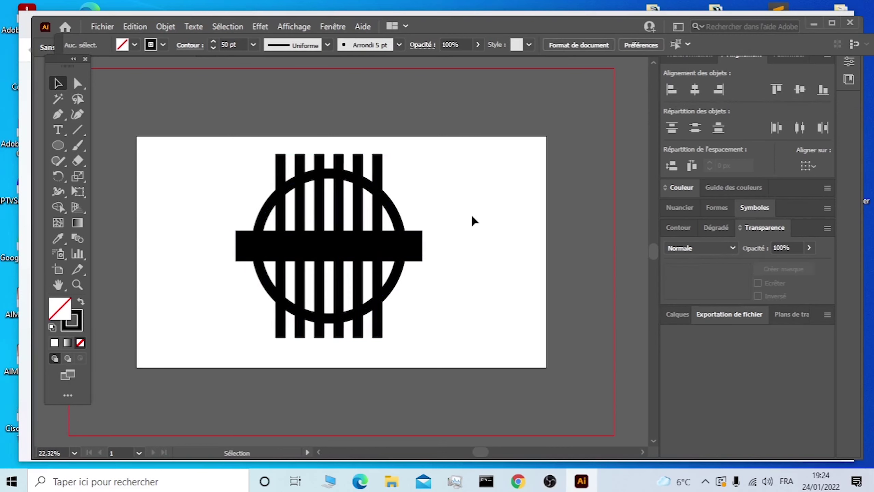
pyautogui.click(55, 143)
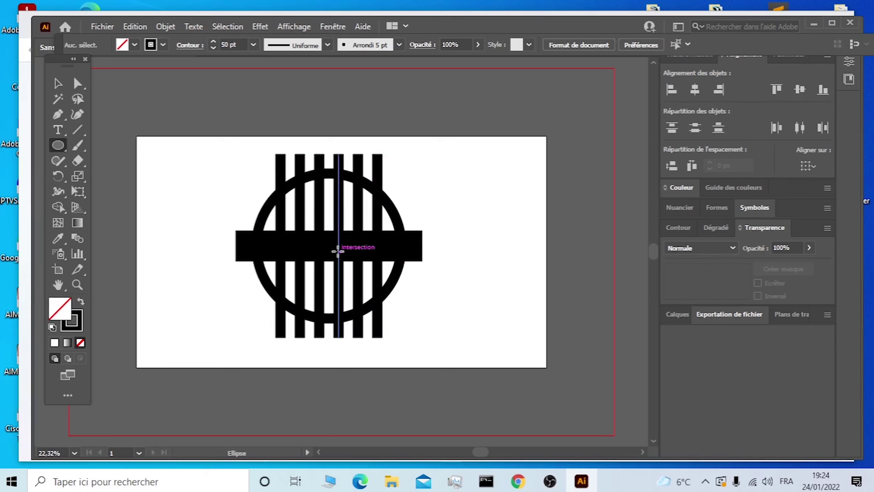
# - Draw a 569.35 px inner circle centred inside the ring
pyautogui.moveTo(329, 245)
pyautogui.mouseDown()
pyautogui.moveTo(387, 199)
pyautogui.moveTo(385, 188)
pyautogui.mouseUp()
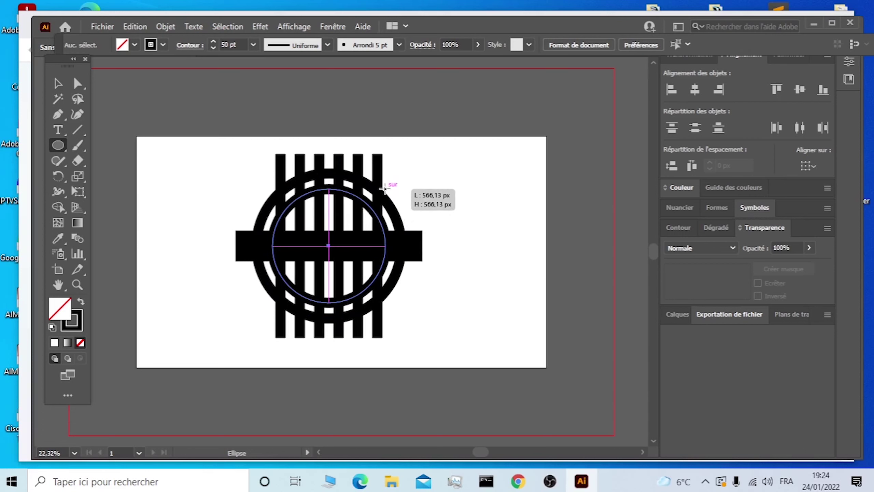
pyautogui.moveTo(384, 188); pyautogui.dragTo(386, 189)
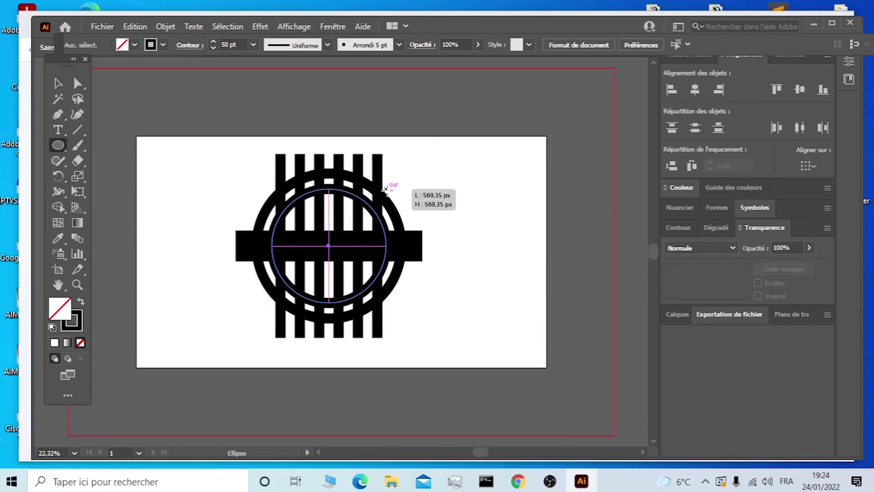
pyautogui.moveTo(386, 189); pyautogui.dragTo(386, 189)
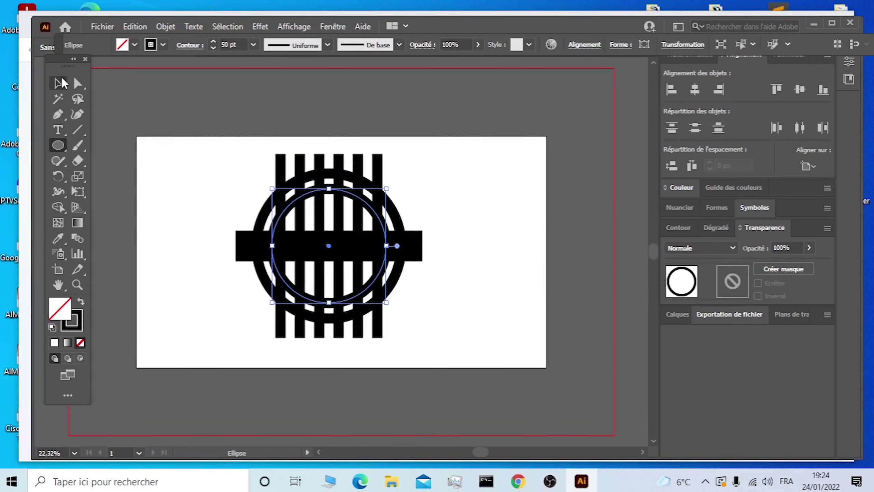
# - Select the whole artwork and open the Object menu
pyautogui.click(64, 88)
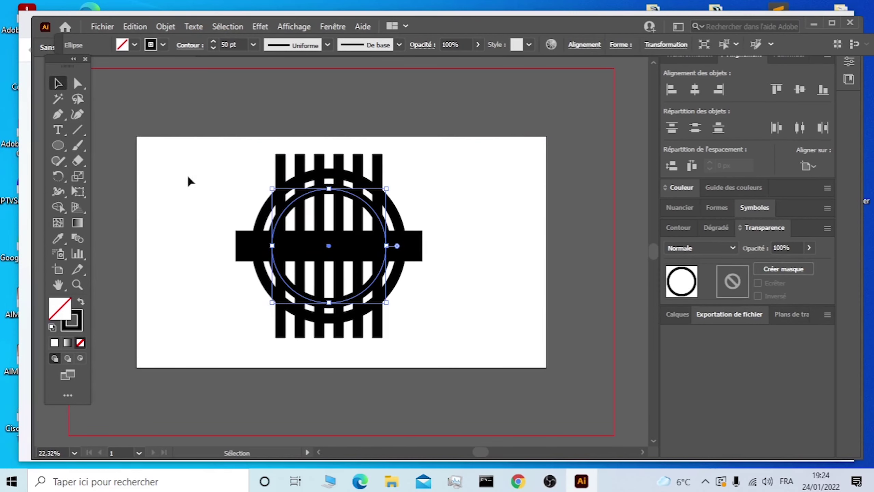
pyautogui.moveTo(187, 166); pyautogui.dragTo(425, 329)
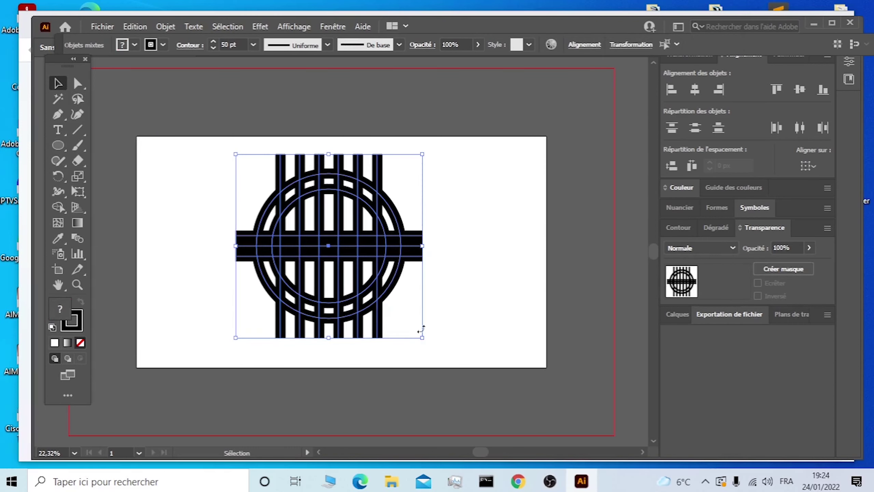
pyautogui.click(162, 28)
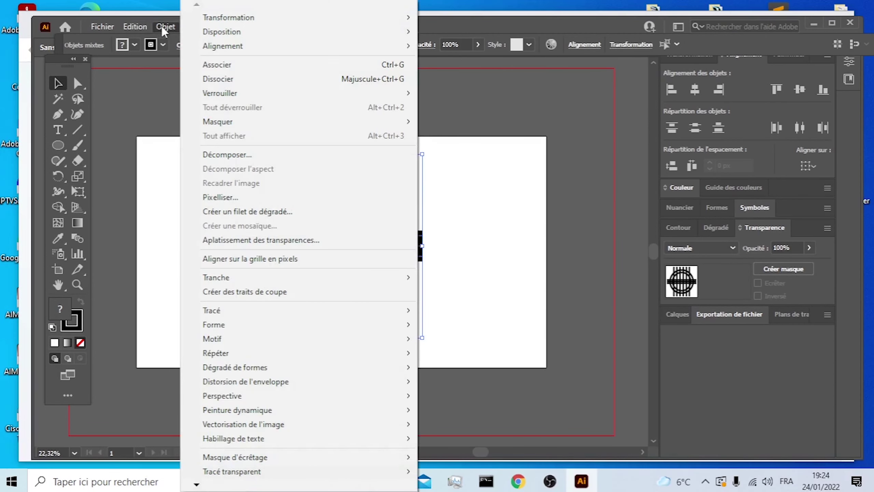
# - Maximize the window and expand fill and stroke of all rings and bars into outlines
pyautogui.doubleClick(487, 30)
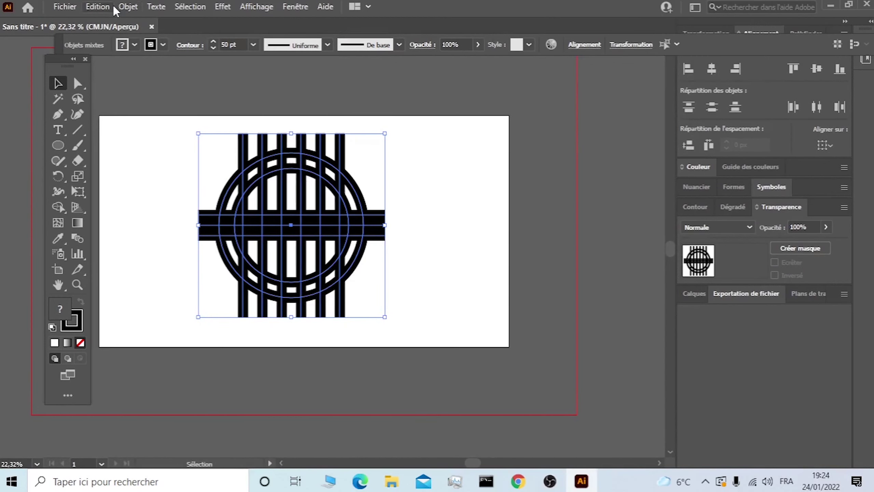
pyautogui.click(128, 8)
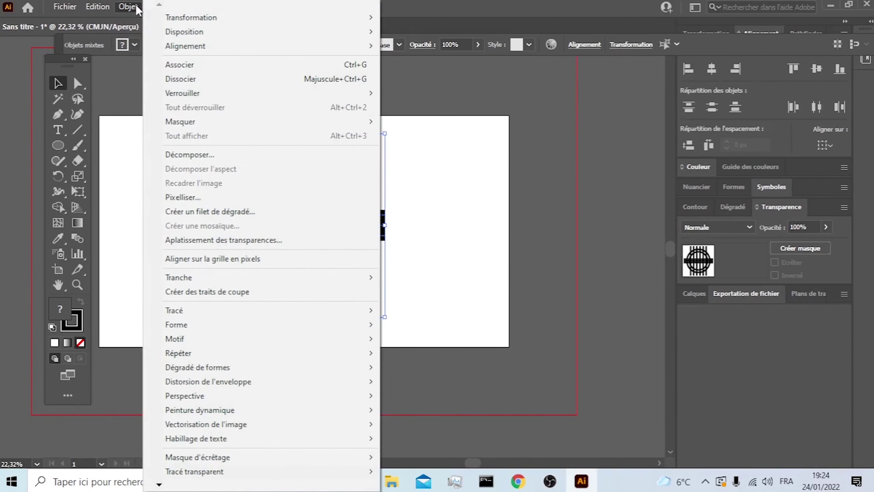
pyautogui.click(188, 154)
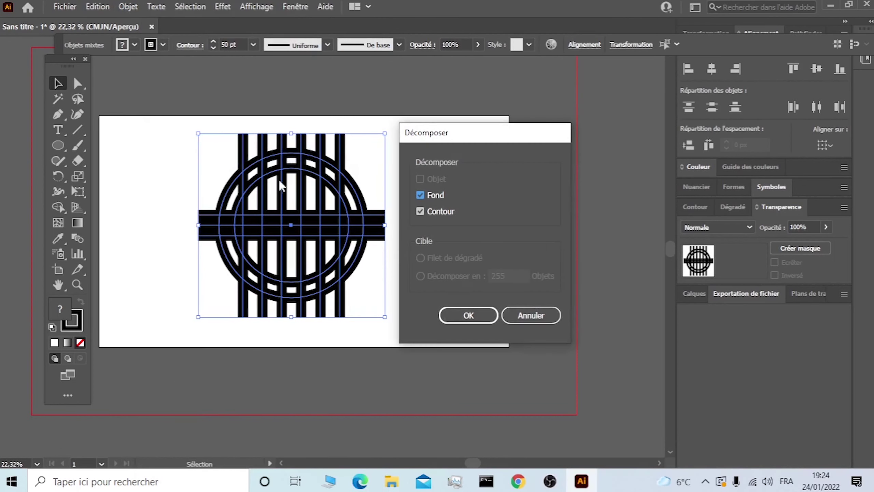
pyautogui.click(478, 317)
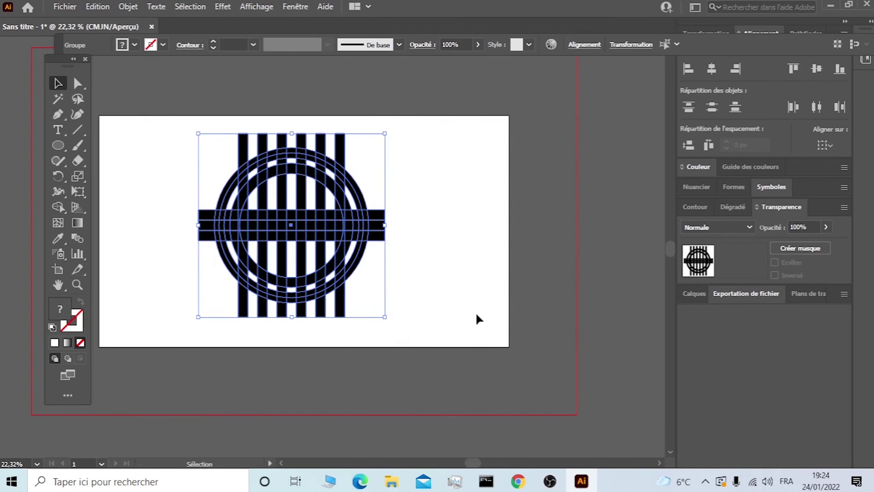
pyautogui.click(456, 242)
pyautogui.click(266, 226)
pyautogui.scroll(1, 263, 224)
pyautogui.scroll(1, 263, 224)
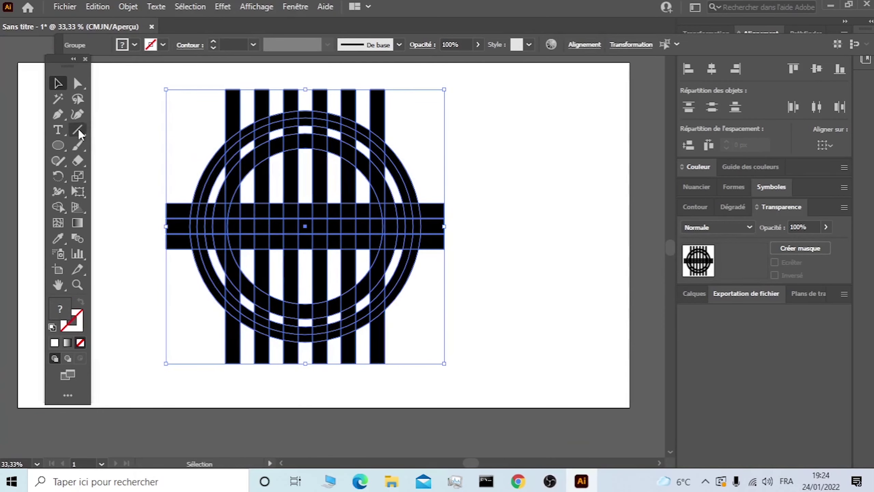
pyautogui.click(58, 204)
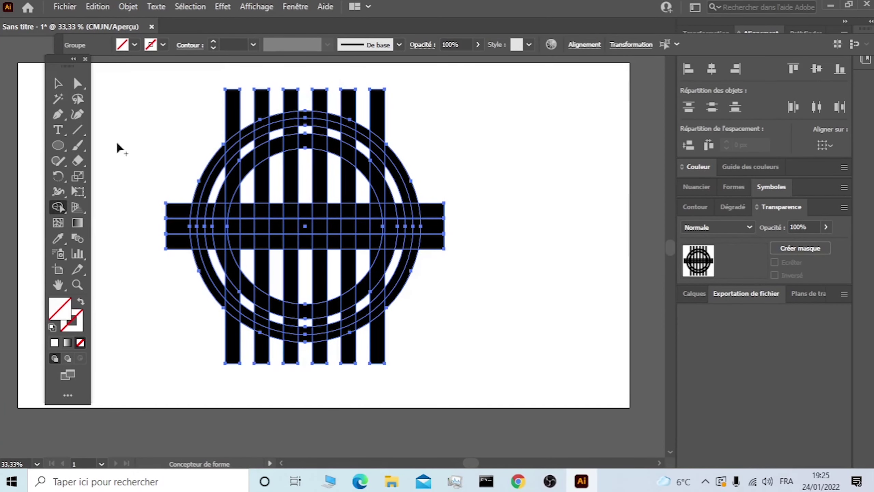
# - Set the fill to black, then delete the horizontal bar's left overhang and bar ends beyond the ring
pyautogui.click(135, 44)
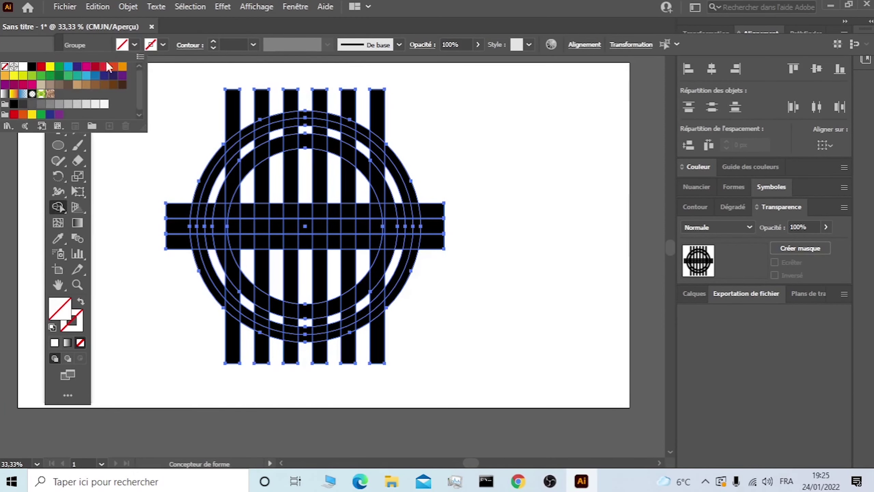
pyautogui.click(32, 66)
pyautogui.moveTo(178, 207)
pyautogui.mouseDown()
pyautogui.moveTo(182, 278)
pyautogui.moveTo(434, 254)
pyautogui.moveTo(437, 163)
pyautogui.mouseUp()
pyautogui.moveTo(398, 114)
pyautogui.mouseDown()
pyautogui.moveTo(222, 108)
pyautogui.moveTo(298, 97)
pyautogui.mouseUp()
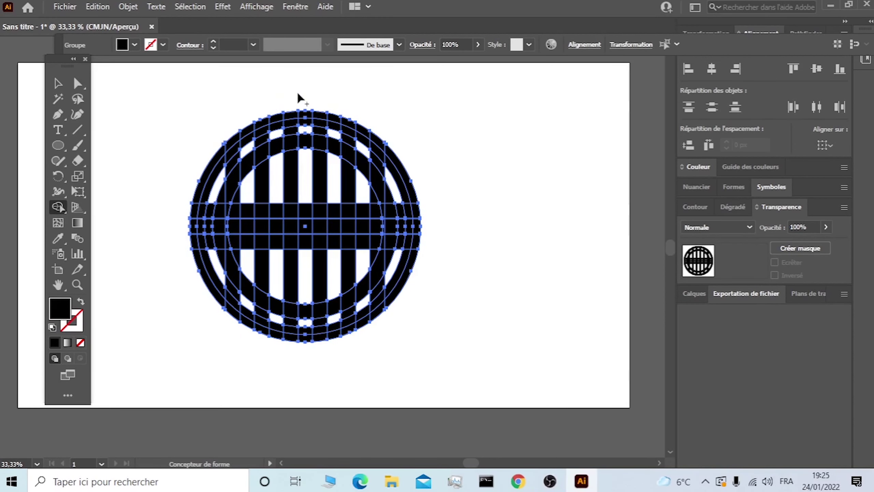
pyautogui.keyDown('alt'); pyautogui.scroll(1, 244, 189); pyautogui.keyUp('alt')
# - Merge the left ring-gap pieces and outer ring segments into one left arc
pyautogui.keyDown('alt'); pyautogui.scroll(1, 244, 189); pyautogui.keyUp('alt')
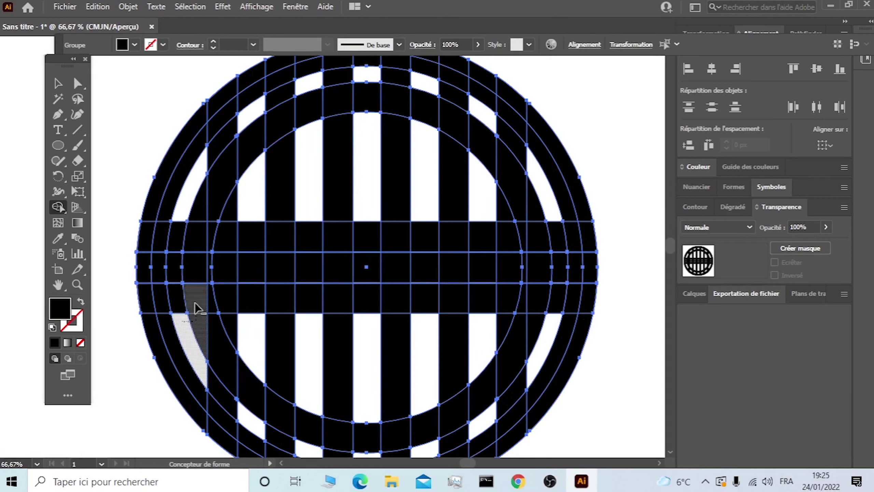
pyautogui.moveTo(195, 229); pyautogui.dragTo(190, 205)
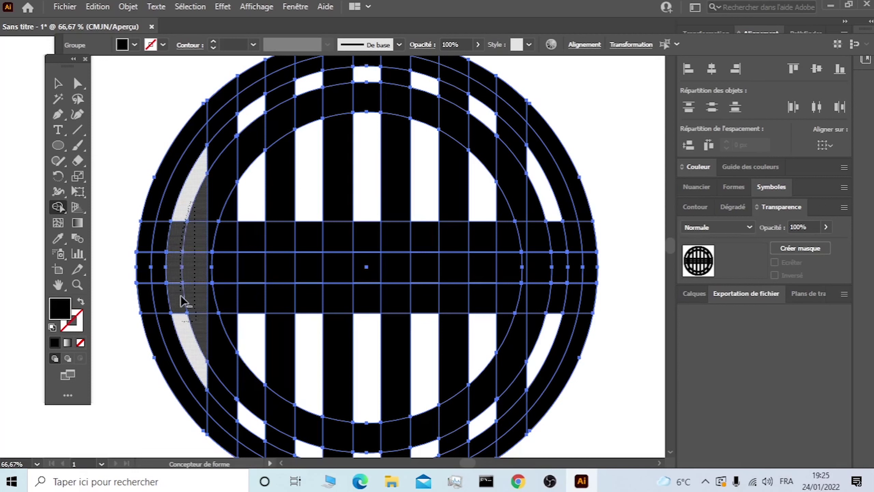
pyautogui.moveTo(186, 326); pyautogui.dragTo(179, 323)
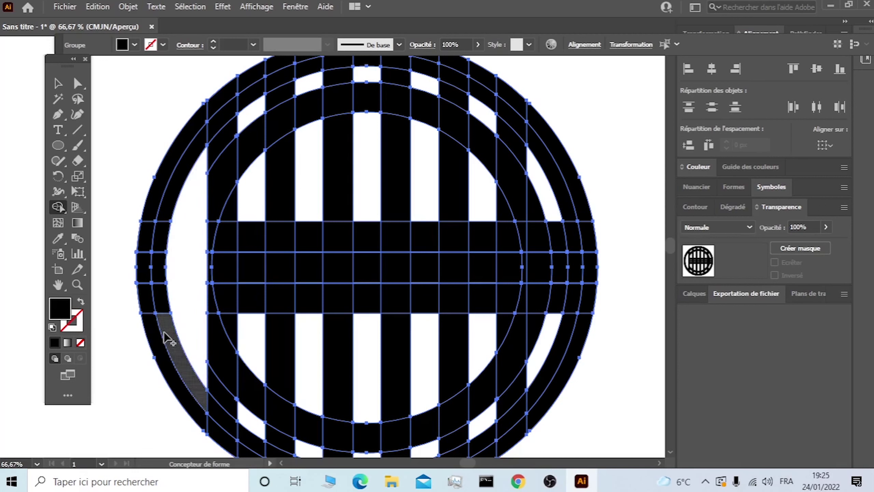
pyautogui.moveTo(164, 331); pyautogui.dragTo(161, 329)
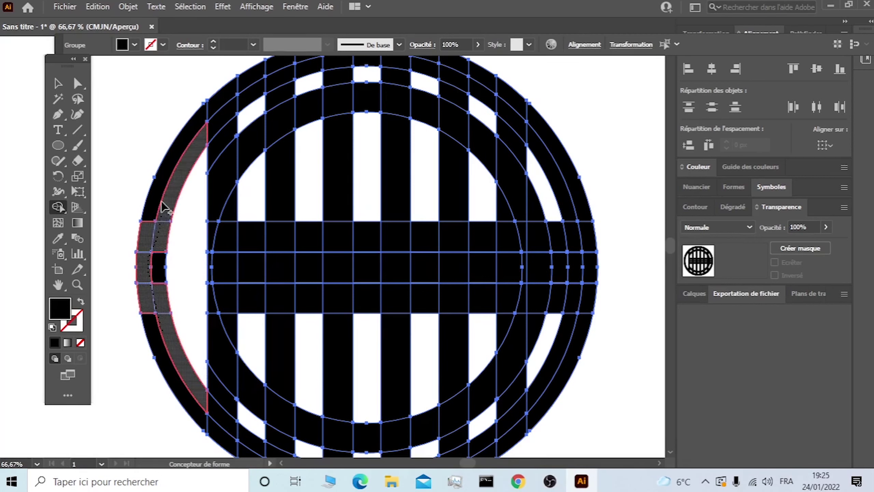
pyautogui.moveTo(151, 268); pyautogui.dragTo(159, 207)
pyautogui.moveTo(157, 292); pyautogui.dragTo(159, 228)
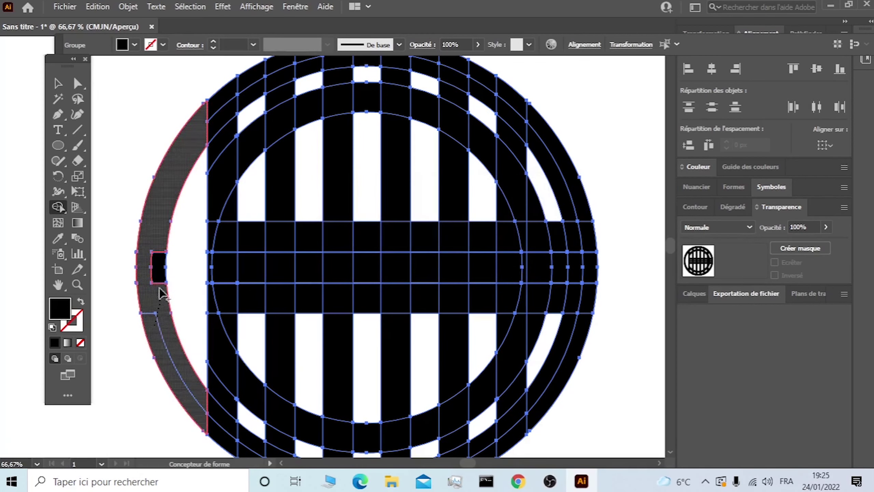
pyautogui.moveTo(203, 122); pyautogui.dragTo(274, 79)
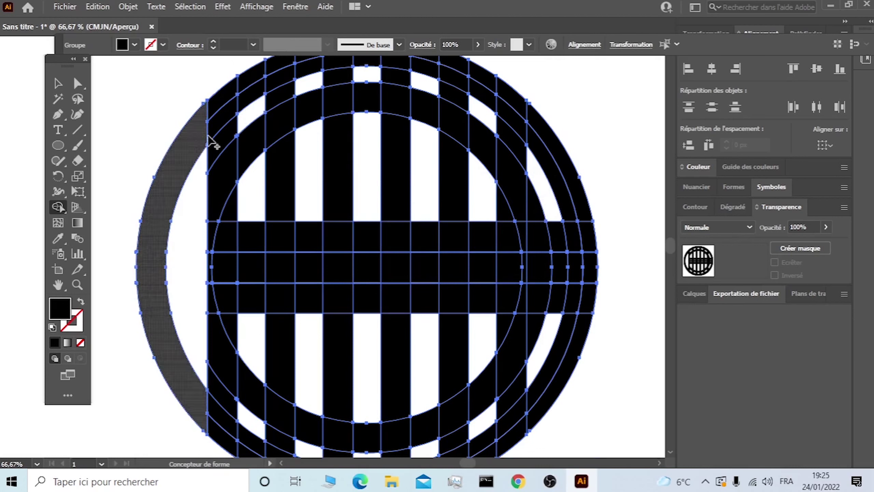
pyautogui.moveTo(251, 114)
pyautogui.mouseDown()
pyautogui.moveTo(253, 82)
pyautogui.moveTo(254, 110)
pyautogui.mouseUp()
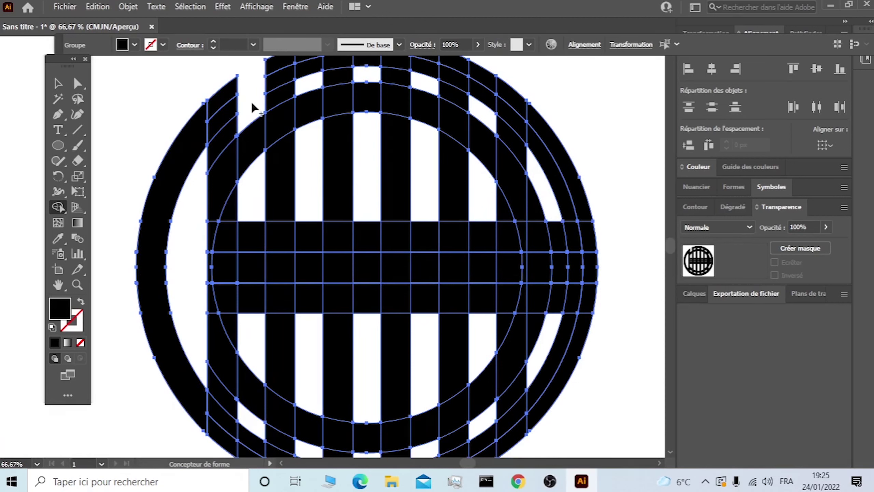
# - Delete the gap column and unwanted pieces between the N's strokes
pyautogui.moveTo(253, 106); pyautogui.dragTo(253, 193)
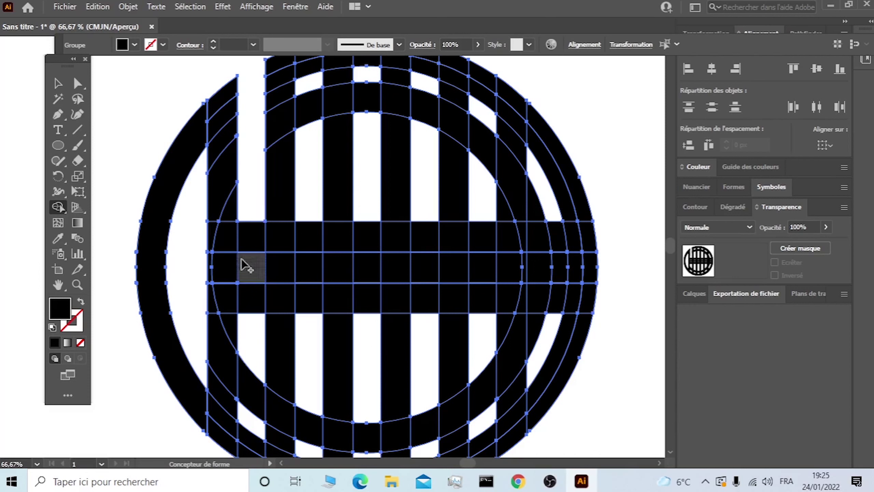
pyautogui.moveTo(255, 304); pyautogui.dragTo(255, 209)
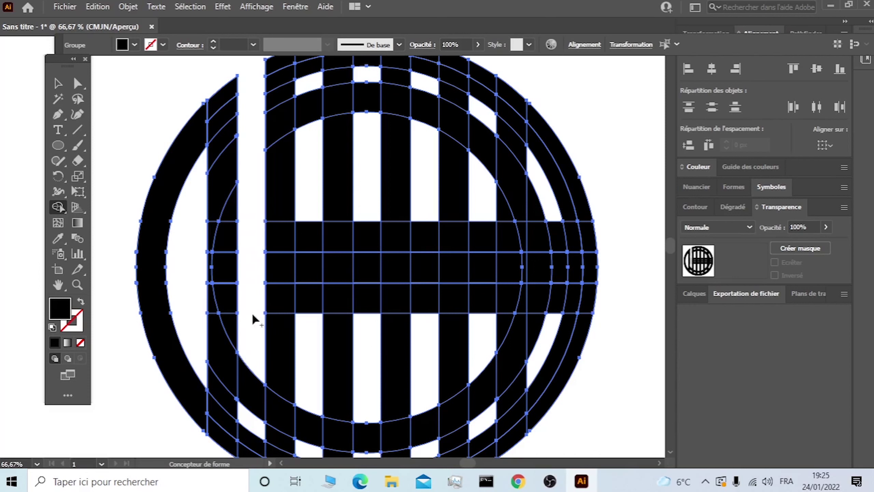
pyautogui.keyDown('alt'); pyautogui.click(229, 378); pyautogui.keyUp('alt')
pyautogui.scroll(-1, 241, 428)
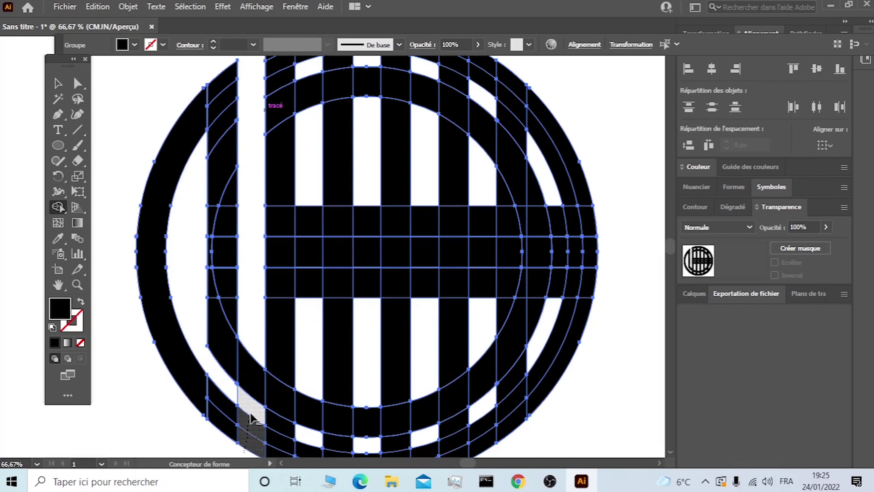
pyautogui.keyDown('alt'); pyautogui.click(251, 417); pyautogui.keyUp('alt')
pyautogui.moveTo(227, 443); pyautogui.dragTo(226, 391)
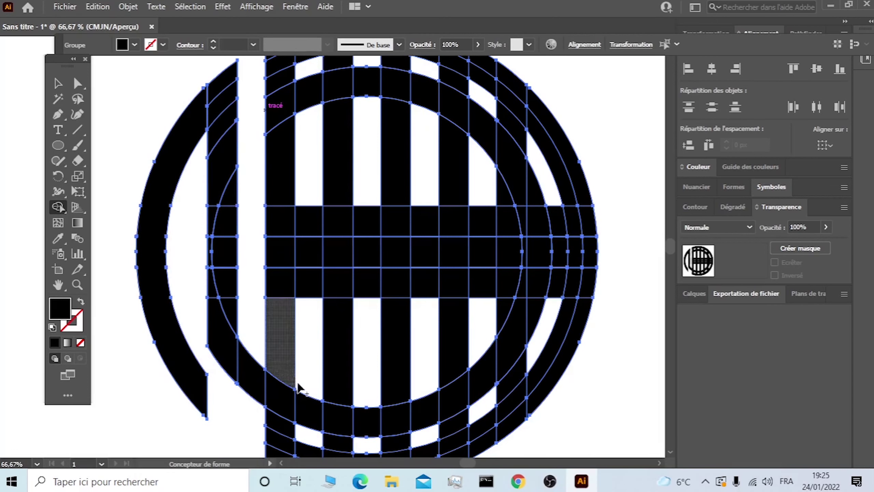
pyautogui.scroll(-2, 296, 389)
pyautogui.moveTo(291, 403)
pyautogui.mouseDown()
pyautogui.moveTo(306, 408)
pyautogui.moveTo(307, 296)
pyautogui.mouseUp()
pyautogui.moveTo(308, 238); pyautogui.dragTo(306, 172)
pyautogui.scroll(2, 282, 258)
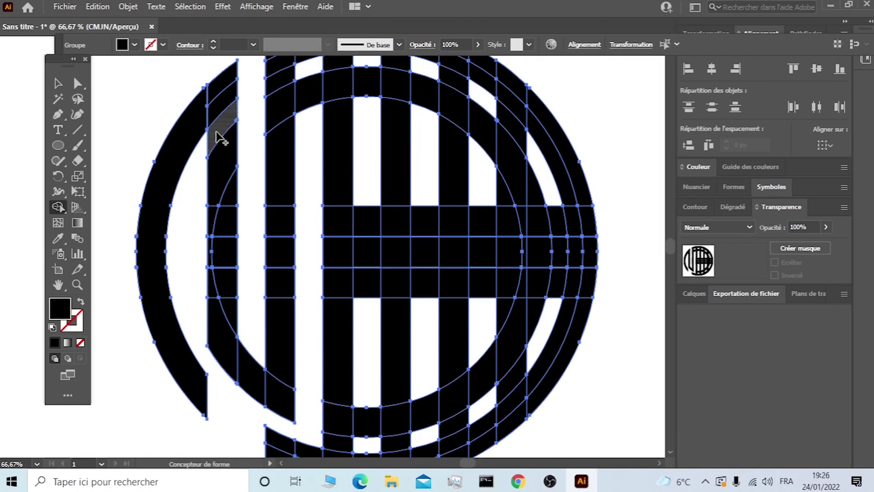
# - Merge the N's left stroke, slivers and outer arc into one shape
pyautogui.moveTo(224, 83)
pyautogui.mouseDown()
pyautogui.moveTo(227, 347)
pyautogui.moveTo(262, 386)
pyautogui.moveTo(282, 356)
pyautogui.moveTo(283, 182)
pyautogui.mouseUp()
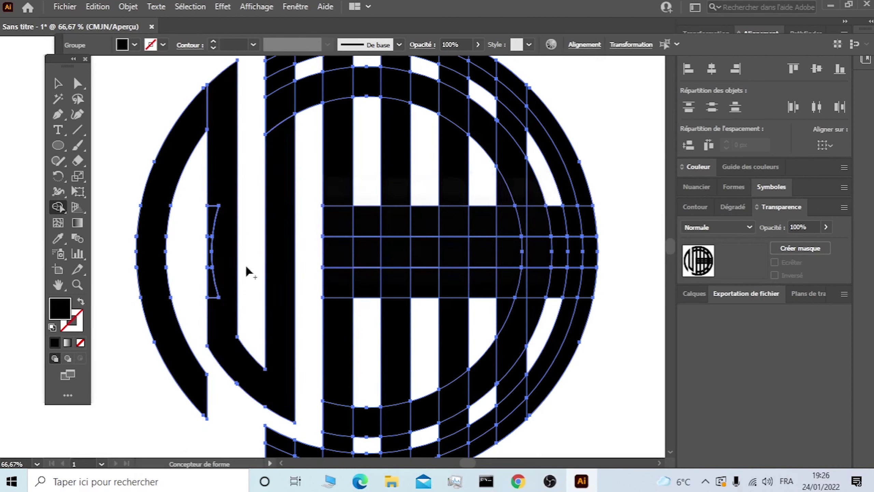
pyautogui.moveTo(212, 262); pyautogui.dragTo(213, 215)
pyautogui.moveTo(219, 114); pyautogui.dragTo(191, 117)
pyautogui.click(215, 276)
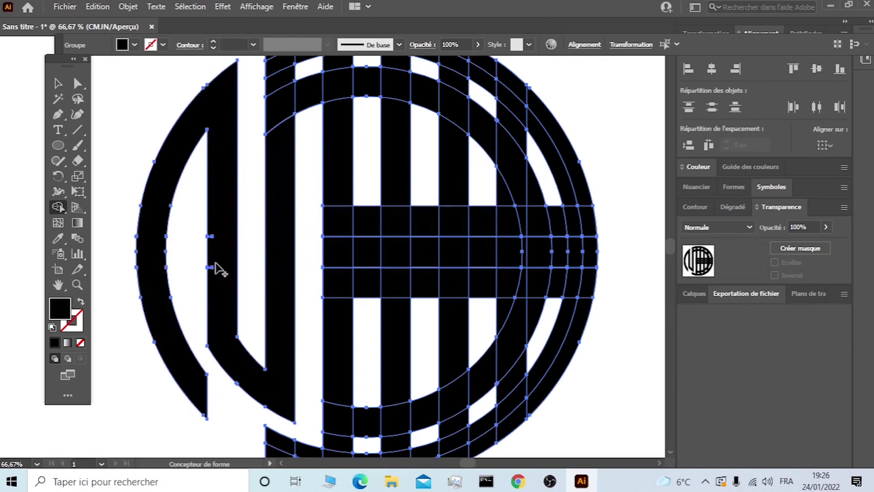
# - Finish the N's stroke, remove a stray arc piece, and merge the O's column and top-band cells
pyautogui.moveTo(212, 275); pyautogui.dragTo(215, 268)
pyautogui.scroll(3, 280, 203)
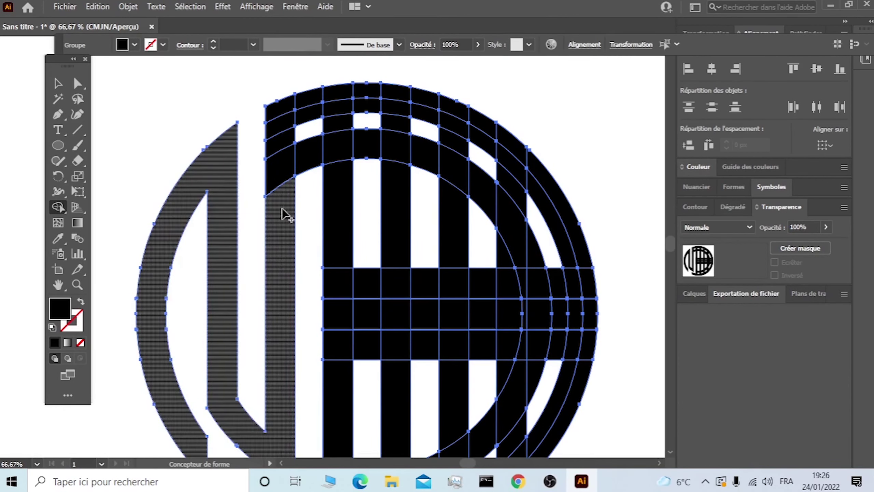
pyautogui.moveTo(313, 171); pyautogui.dragTo(281, 187)
pyautogui.moveTo(282, 118); pyautogui.dragTo(294, 129)
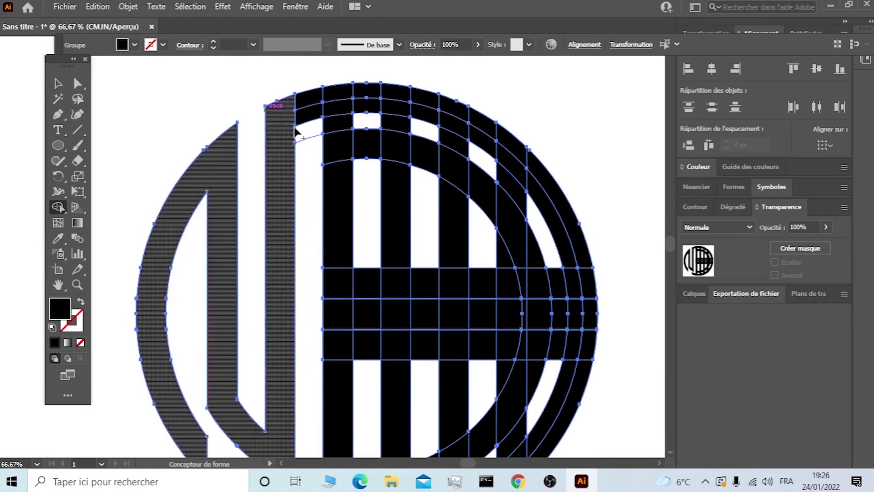
pyautogui.scroll(-1, 281, 167)
pyautogui.scroll(-2, 281, 167)
pyautogui.moveTo(372, 303); pyautogui.dragTo(373, 144)
pyautogui.scroll(1, 374, 162)
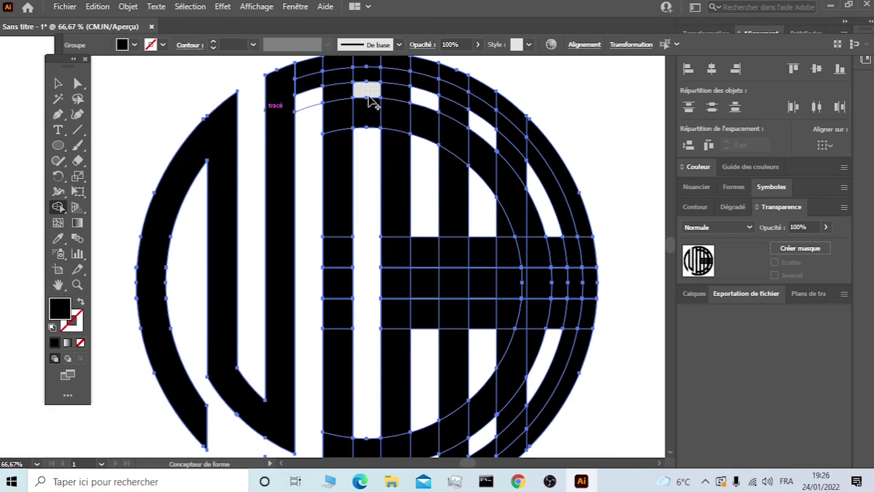
pyautogui.moveTo(360, 93); pyautogui.dragTo(404, 92)
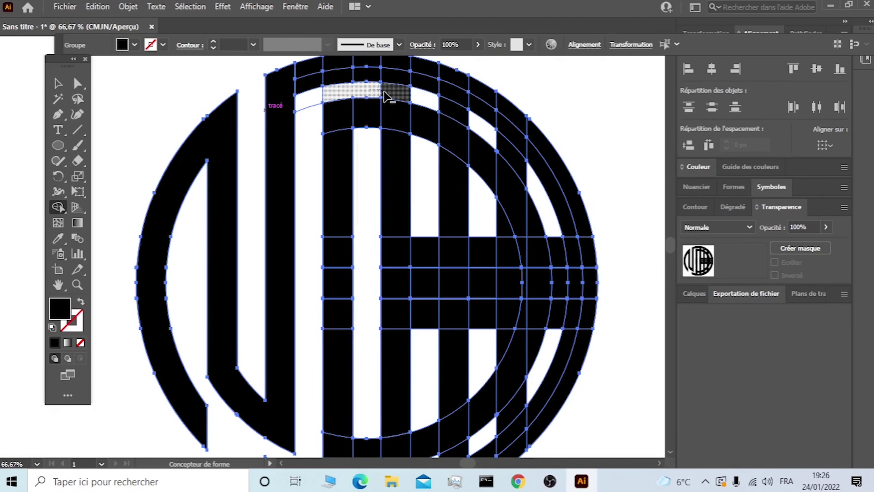
# - Delete the cells inside the O and merge its bottom, left side and right column
pyautogui.scroll(-2, 385, 248)
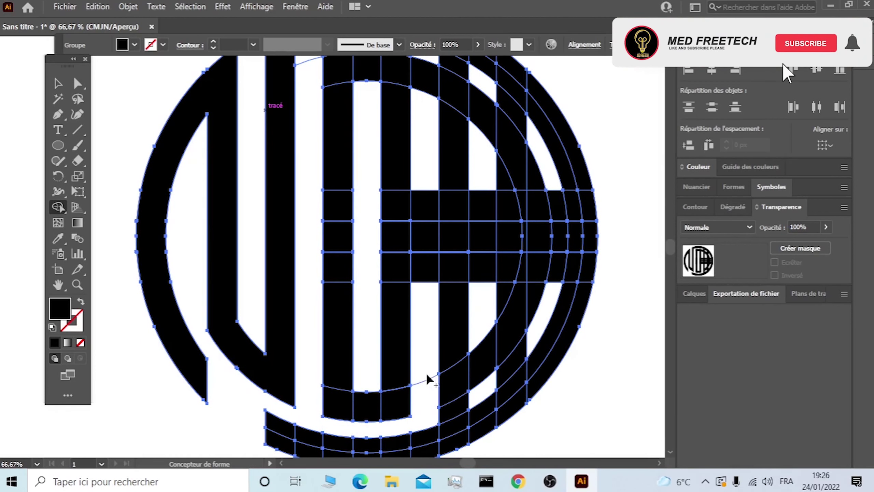
pyautogui.moveTo(425, 293); pyautogui.dragTo(424, 187)
pyautogui.scroll(3, 425, 187)
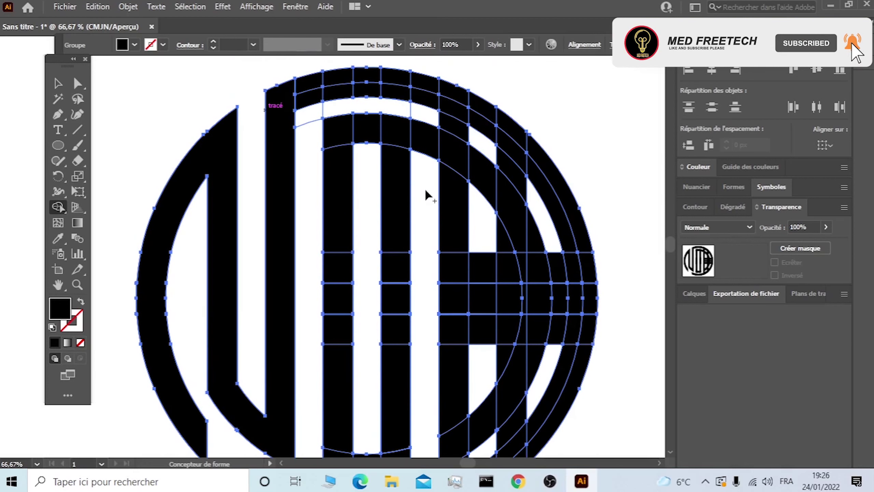
pyautogui.scroll(-3, 421, 187)
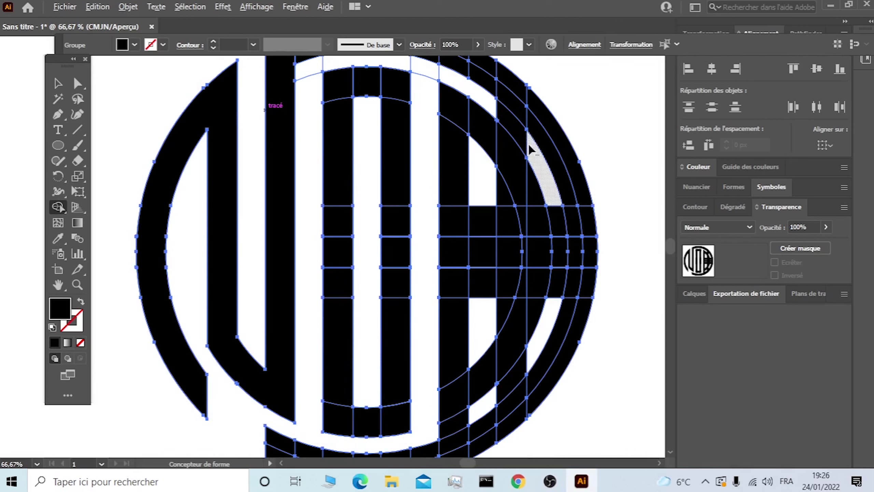
pyautogui.moveTo(406, 423)
pyautogui.mouseDown()
pyautogui.moveTo(341, 229)
pyautogui.moveTo(338, 103)
pyautogui.mouseUp()
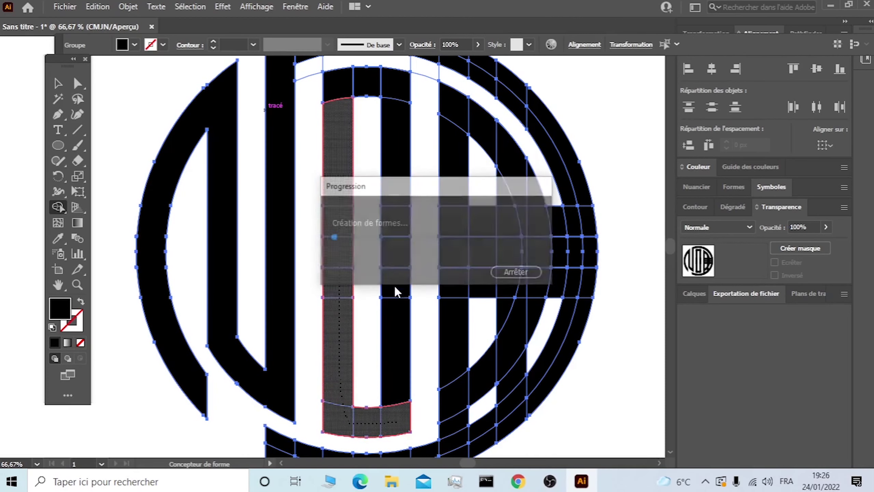
pyautogui.moveTo(399, 412)
pyautogui.mouseDown()
pyautogui.moveTo(399, 171)
pyautogui.moveTo(349, 150)
pyautogui.moveTo(342, 170)
pyautogui.mouseUp()
pyautogui.scroll(3, 398, 196)
pyautogui.scroll(-2, 336, 174)
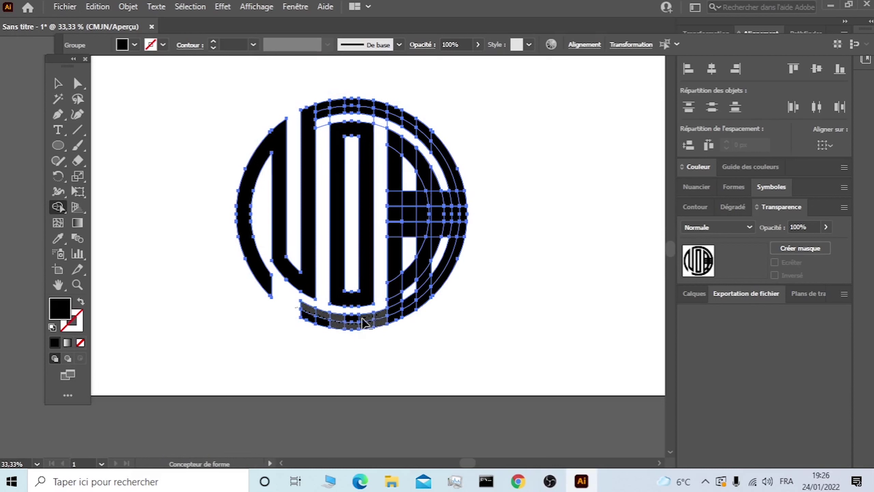
# - Delete the bottom arc pieces under the O and the small arc cells beside it
pyautogui.moveTo(355, 361); pyautogui.dragTo(362, 353)
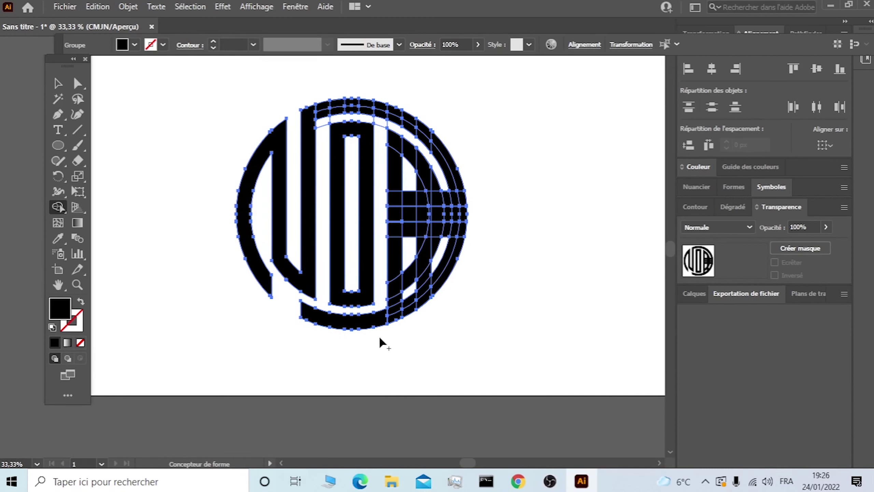
pyautogui.keyDown('alt'); pyautogui.click(358, 322); pyautogui.keyUp('alt')
pyautogui.scroll(2, 415, 315)
pyautogui.moveTo(397, 273); pyautogui.dragTo(366, 287)
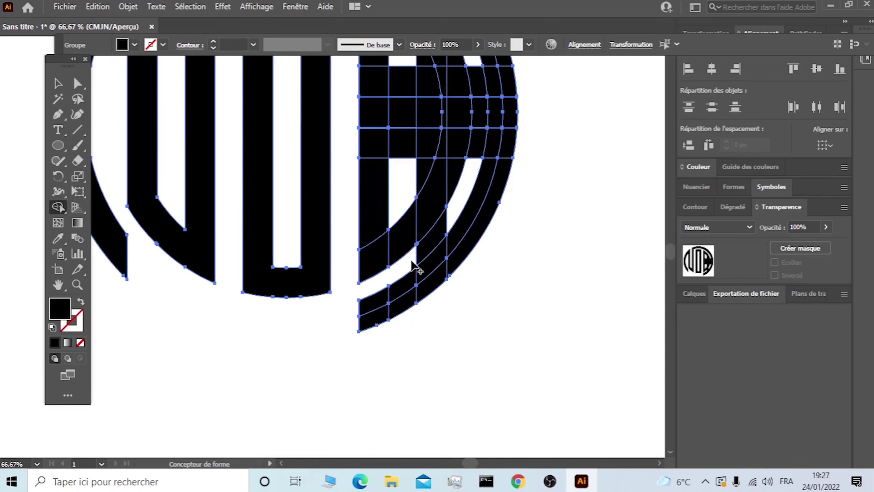
pyautogui.keyDown('alt'); pyautogui.click(407, 259); pyautogui.keyUp('alt')
pyautogui.scroll(1, 403, 224)
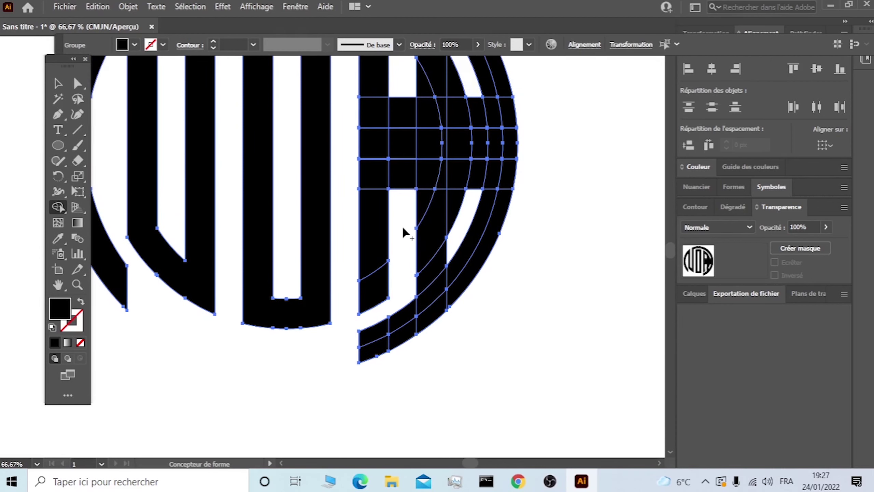
pyautogui.keyDown('alt'); pyautogui.click(418, 208); pyautogui.keyUp('alt')
pyautogui.keyDown('alt'); pyautogui.click(423, 184); pyautogui.keyUp('alt')
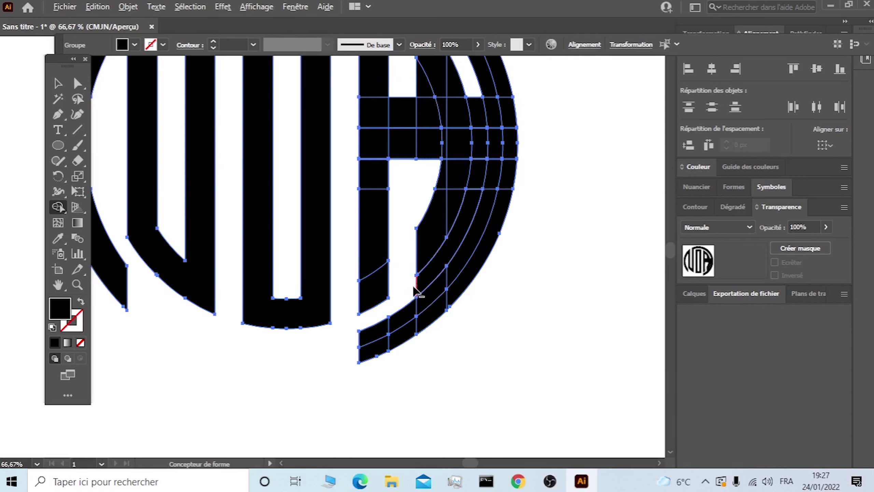
# - Delete the arc cells and arc band pieces inside the A
pyautogui.keyDown('alt'); pyautogui.click(427, 286); pyautogui.keyUp('alt')
pyautogui.scroll(3, 427, 241)
pyautogui.moveTo(407, 174); pyautogui.dragTo(420, 155)
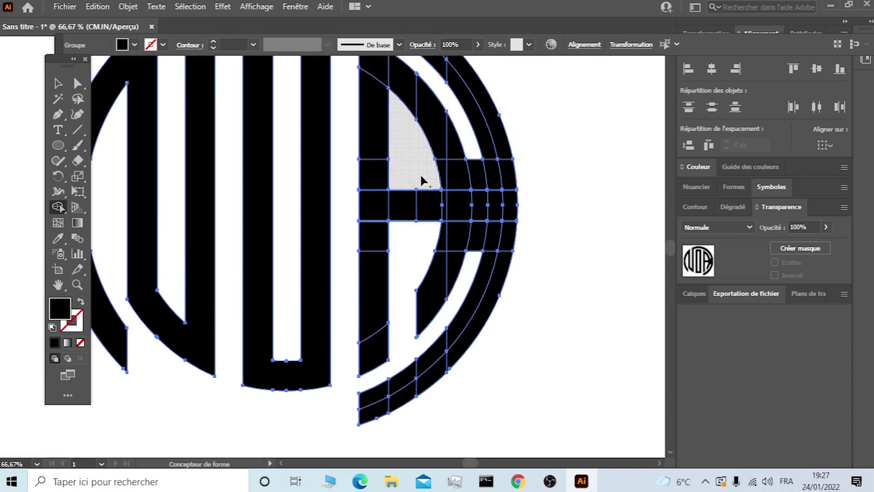
pyautogui.scroll(2, 424, 164)
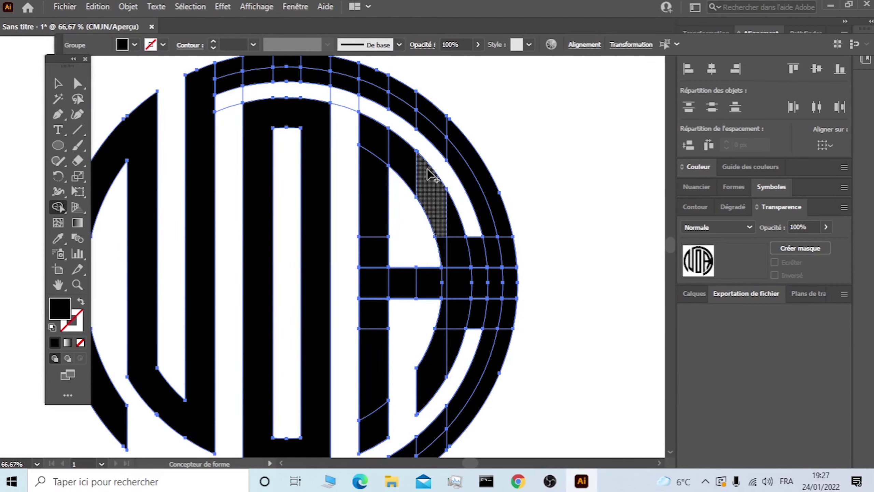
pyautogui.moveTo(476, 211)
pyautogui.mouseDown()
pyautogui.moveTo(481, 281)
pyautogui.moveTo(467, 303)
pyautogui.mouseUp()
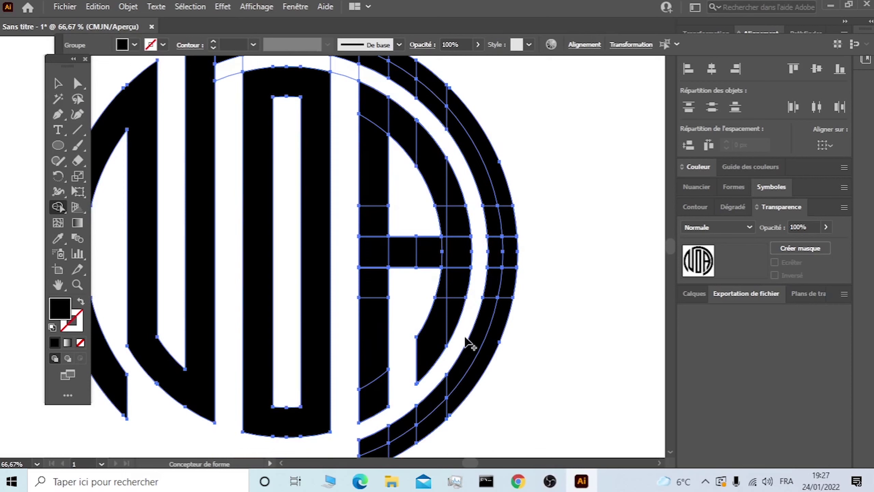
pyautogui.scroll(-1, 468, 331)
pyautogui.scroll(-2, 472, 309)
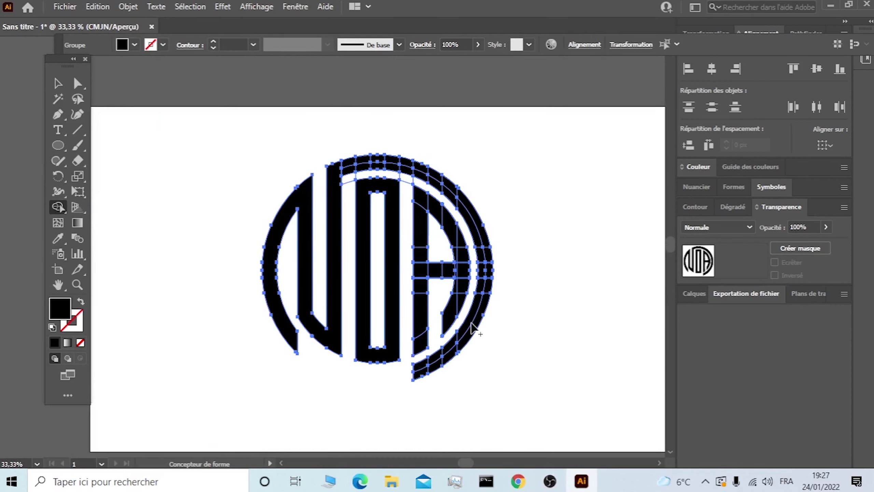
# - Merge the A's vertical bar, curved segment, crossbar and adjacent slivers into one letter
pyautogui.moveTo(425, 346); pyautogui.dragTo(422, 210)
pyautogui.moveTo(453, 311); pyautogui.dragTo(454, 232)
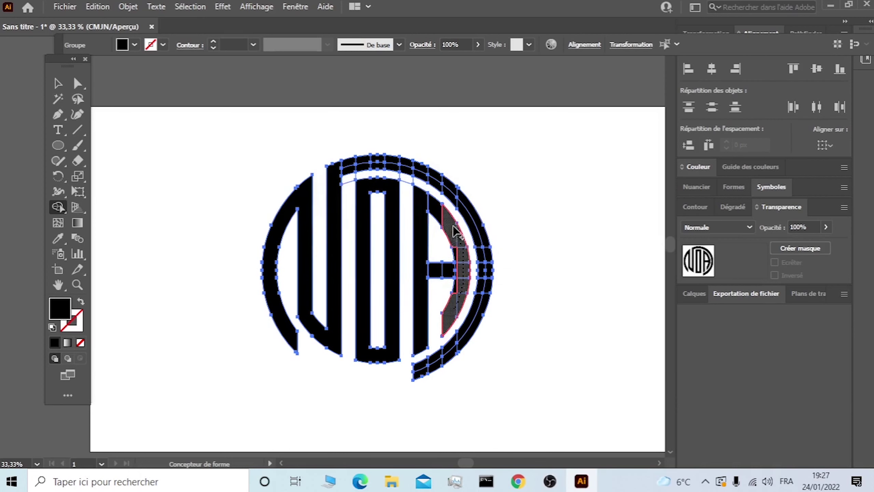
pyautogui.moveTo(442, 215); pyautogui.dragTo(427, 195)
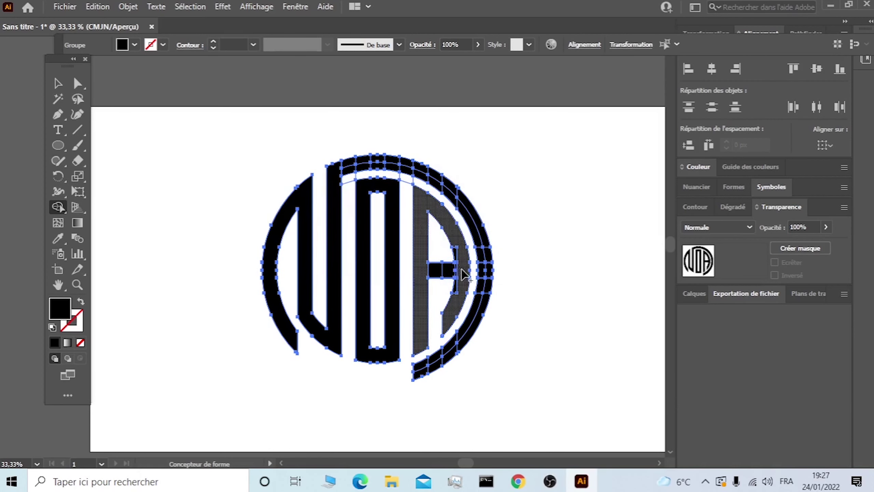
pyautogui.moveTo(426, 274); pyautogui.dragTo(427, 273)
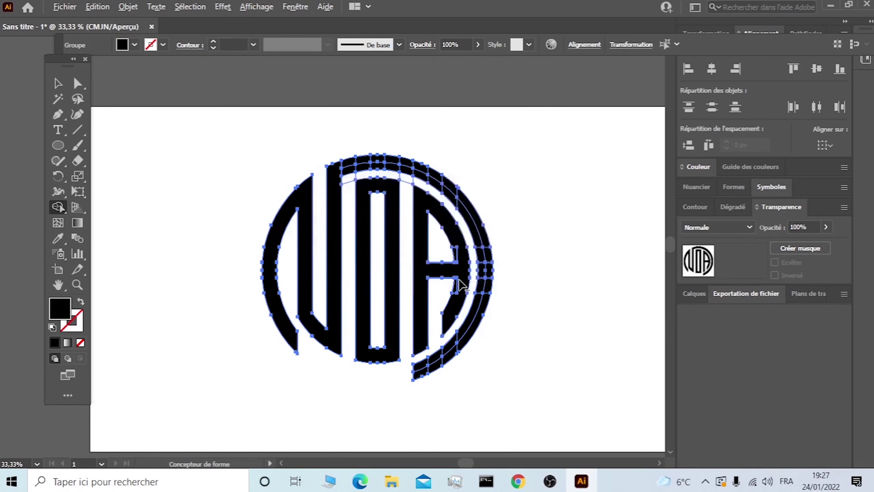
pyautogui.scroll(3, 456, 283)
pyautogui.moveTo(454, 337); pyautogui.dragTo(454, 316)
pyautogui.moveTo(466, 250); pyautogui.dragTo(452, 201)
pyautogui.scroll(-1, 476, 278)
pyautogui.scroll(-2, 475, 277)
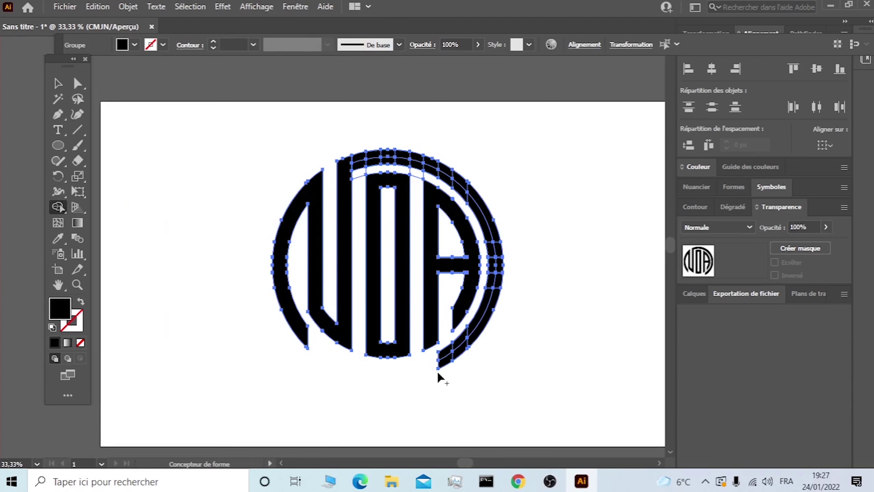
# - Delete the outer ring's bottom tail and merge its right side and top band into one arc
pyautogui.keyDown('alt'); pyautogui.click(445, 360); pyautogui.keyUp('alt')
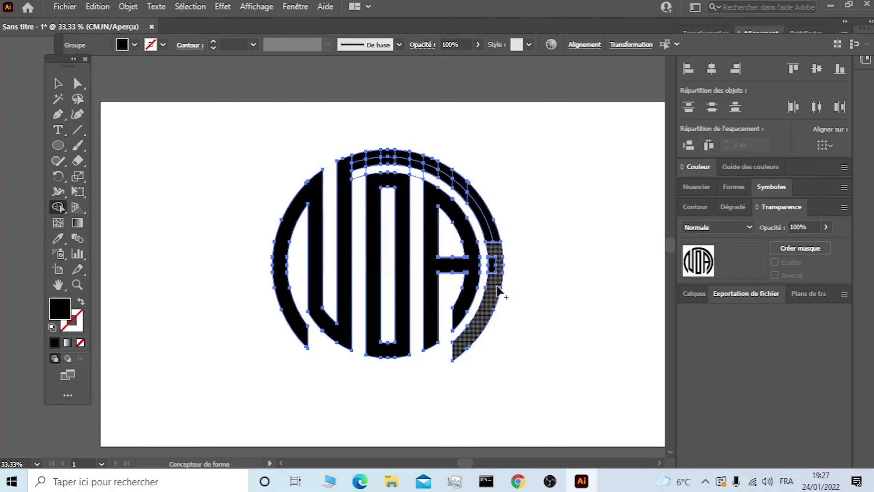
pyautogui.keyDown('alt'); pyautogui.scroll(2, 497, 259); pyautogui.keyUp('alt')
pyautogui.scroll(3, 492, 272)
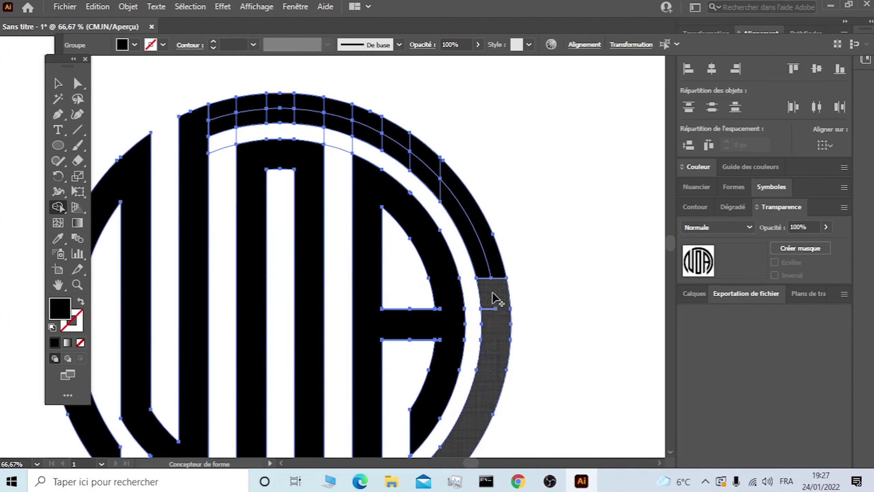
pyautogui.moveTo(461, 205); pyautogui.dragTo(301, 115)
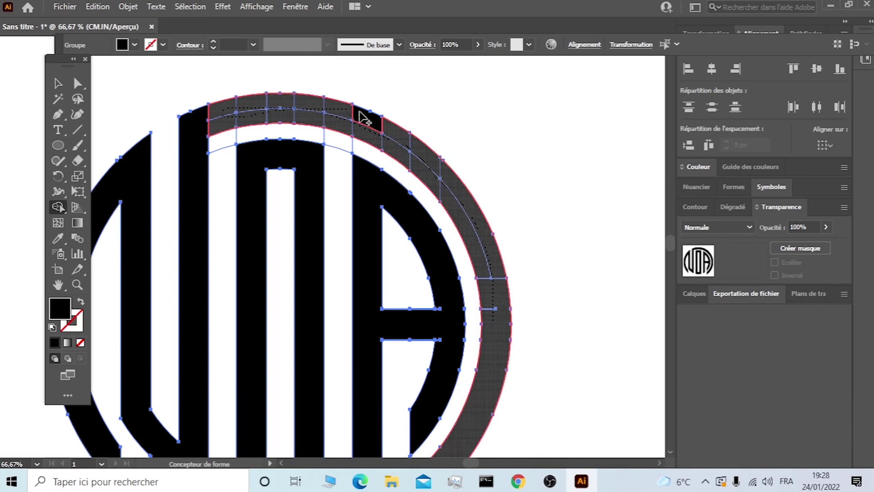
pyautogui.moveTo(303, 113); pyautogui.dragTo(383, 128)
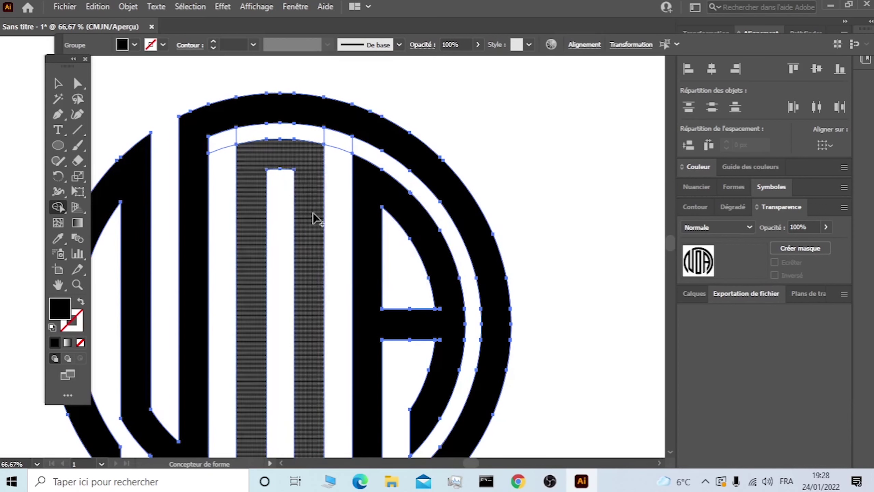
pyautogui.scroll(-3, 448, 220)
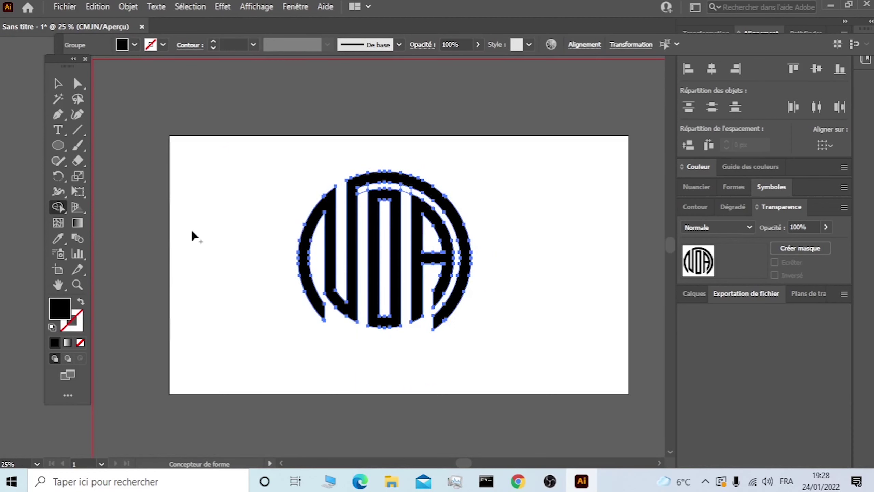
# - Select the right part of the logo with the Selection tool
pyautogui.click(56, 83)
pyautogui.click(250, 208)
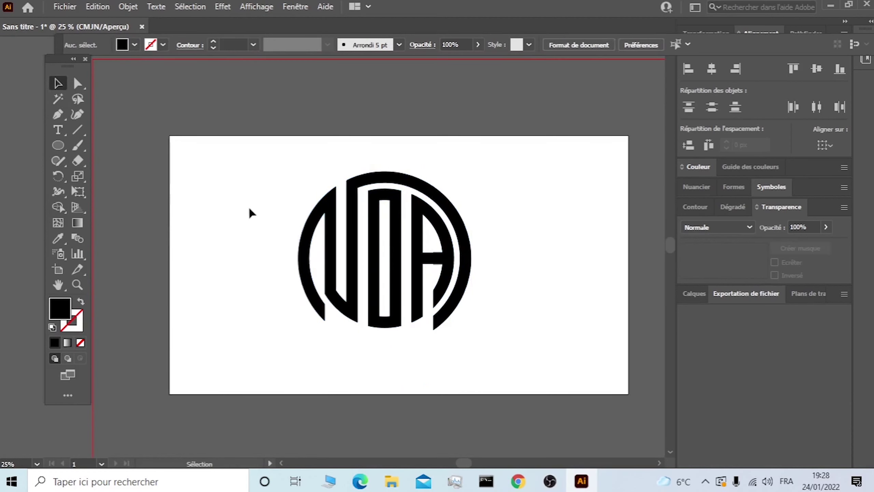
pyautogui.click(456, 315)
pyautogui.click(505, 261)
pyautogui.moveTo(488, 178); pyautogui.dragTo(230, 319)
pyautogui.keyDown('alt'); pyautogui.scroll(3, 413, 178); pyautogui.keyUp('alt')
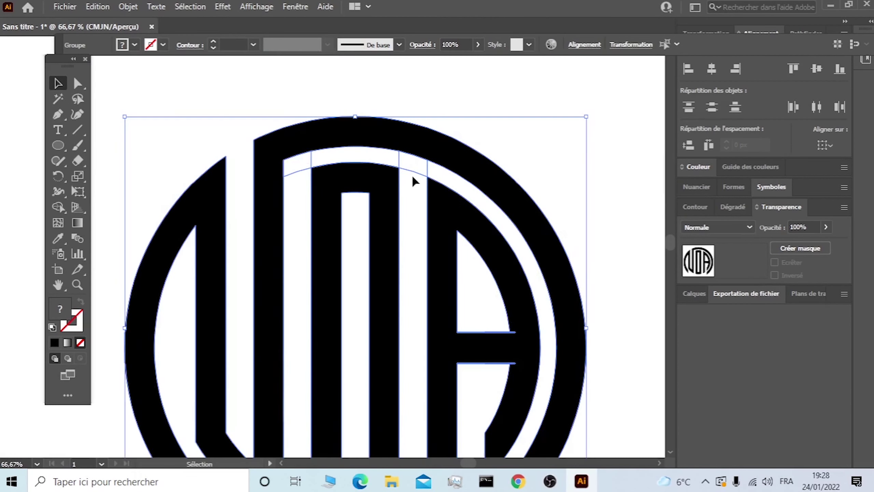
pyautogui.click(415, 165)
pyautogui.moveTo(567, 125)
pyautogui.mouseDown()
pyautogui.moveTo(180, 424)
pyautogui.moveTo(213, 431)
pyautogui.mouseUp()
# - With Shape Builder, delete the thin strips along the top, bottom, top-left and bottom-left edges
pyautogui.click(59, 212)
pyautogui.keyDown('alt'); pyautogui.scroll(3, 425, 285); pyautogui.keyUp('alt')
pyautogui.keyDown('alt'); pyautogui.scroll(3, 447, 344); pyautogui.keyUp('alt')
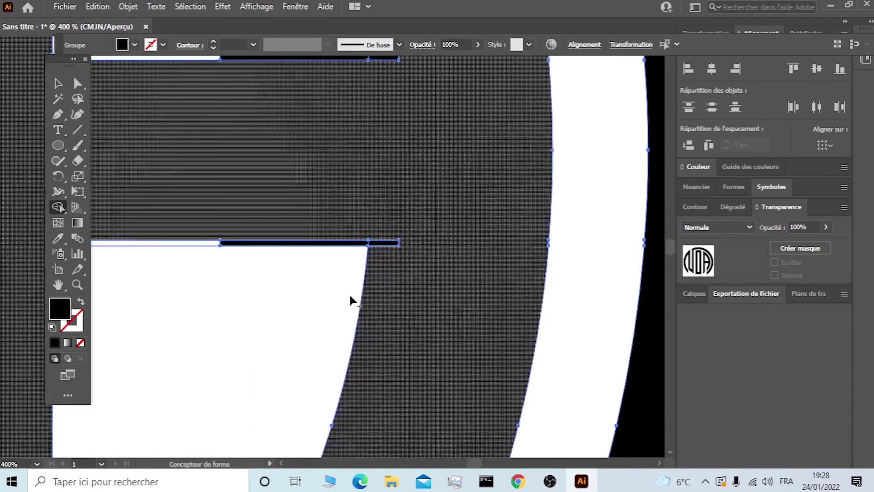
pyautogui.scroll(1, 317, 299)
pyautogui.keyDown('alt'); pyautogui.click(320, 291); pyautogui.keyUp('alt')
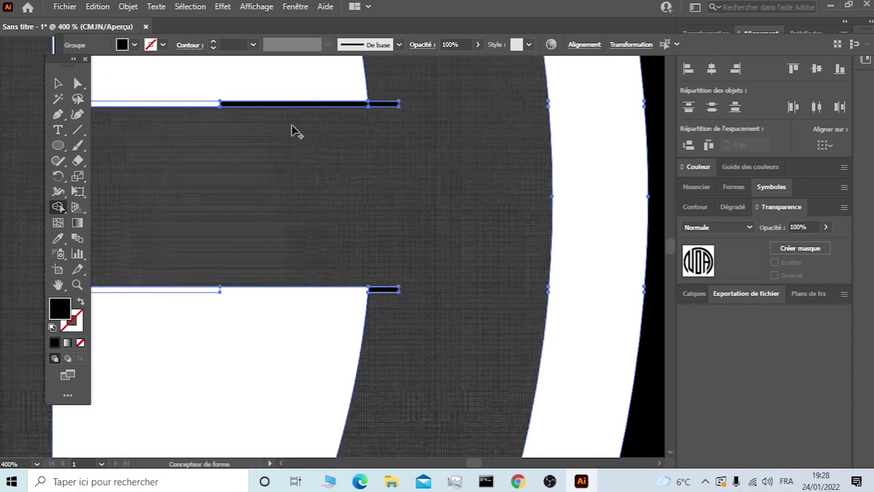
pyautogui.keyDown('alt'); pyautogui.click(312, 104); pyautogui.keyUp('alt')
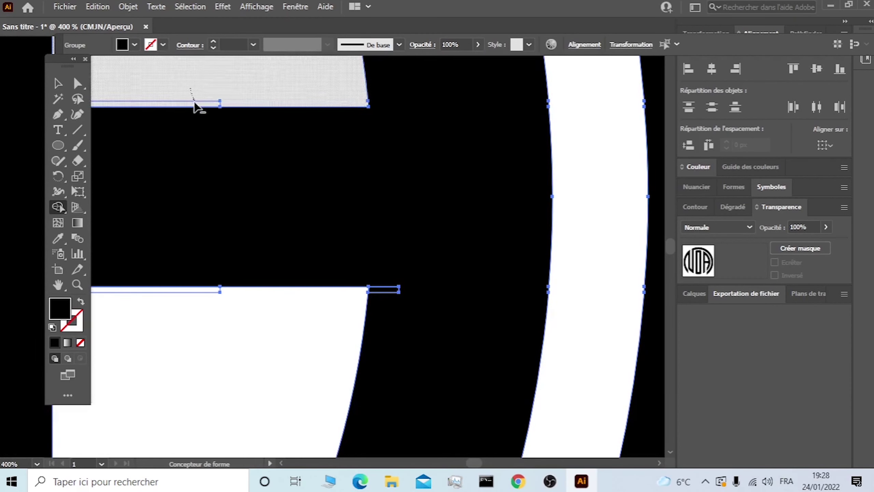
pyautogui.keyDown('alt'); pyautogui.click(195, 105); pyautogui.keyUp('alt')
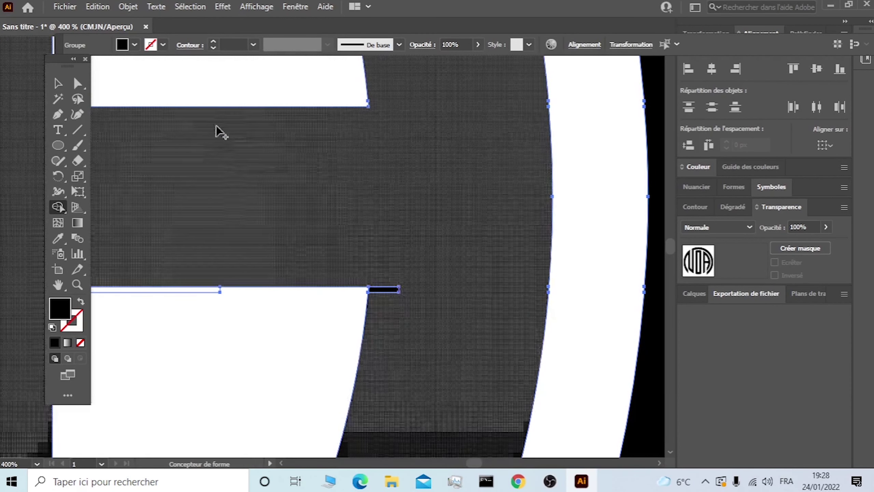
pyautogui.keyDown('alt'); pyautogui.click(212, 291); pyautogui.keyUp('alt')
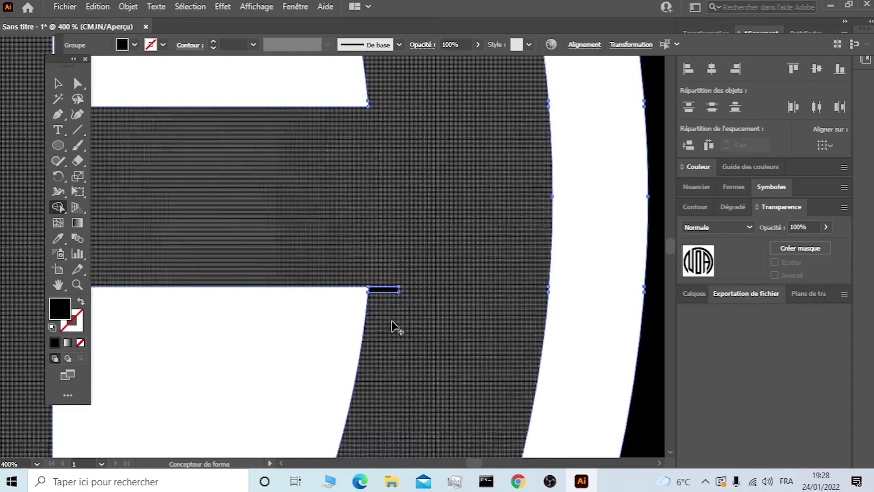
# - Merge the small piece between the arcs with its neighbouring shapes
pyautogui.hotkey('ctrl', '-')
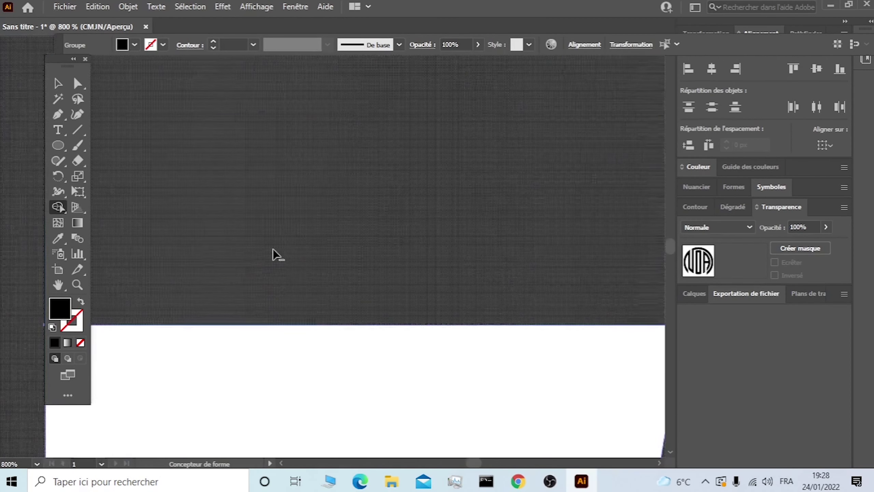
pyautogui.scroll(3, 227, 250)
pyautogui.scroll(3, 227, 249)
pyautogui.scroll(3, 227, 249)
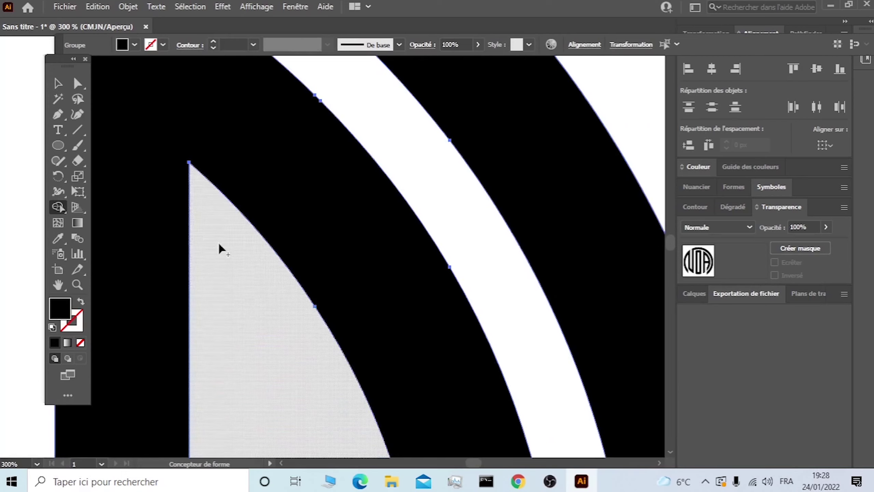
pyautogui.scroll(3, 224, 250)
pyautogui.scroll(2, 218, 243)
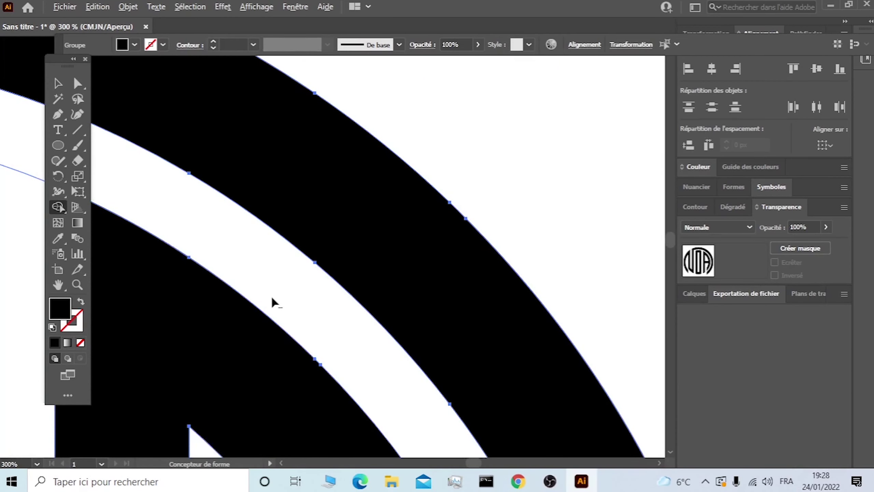
pyautogui.hotkey('ctrl', '-')
pyautogui.hotkey('ctrl', '-')
pyautogui.moveTo(138, 244); pyautogui.dragTo(182, 224)
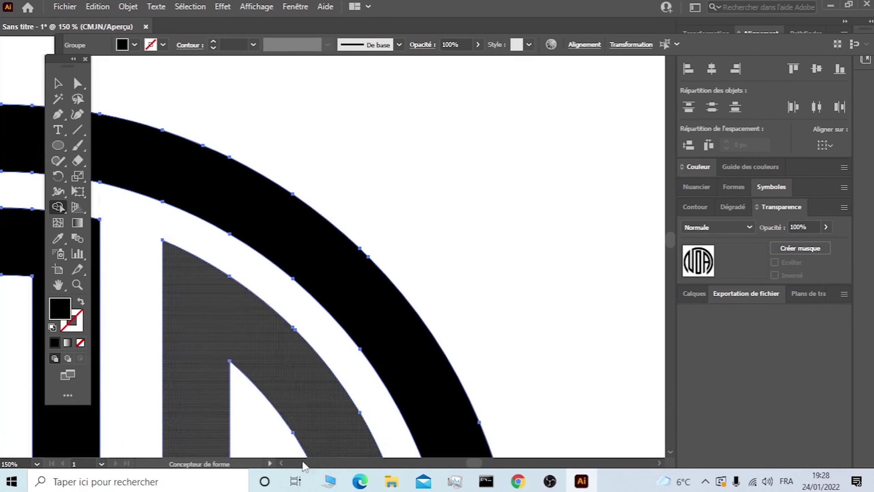
pyautogui.click(282, 463)
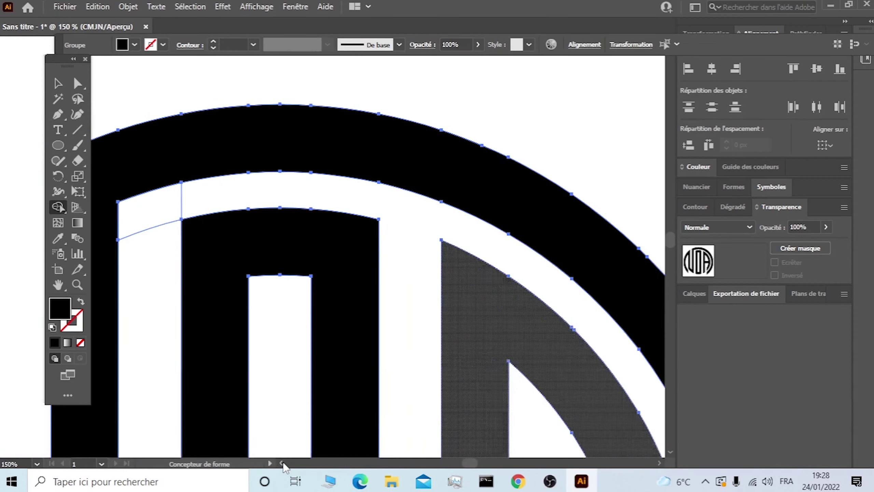
# - Zoom out to the whole logo and select it as one group
pyautogui.hotkey('ctrl', '-')
pyautogui.hotkey('ctrl', '-')
pyautogui.hotkey('ctrl', '-')
pyautogui.scroll(-1, 327, 246)
pyautogui.scroll(-2, 310, 234)
pyautogui.click(57, 83)
pyautogui.click(169, 146)
pyautogui.moveTo(171, 116); pyautogui.dragTo(477, 366)
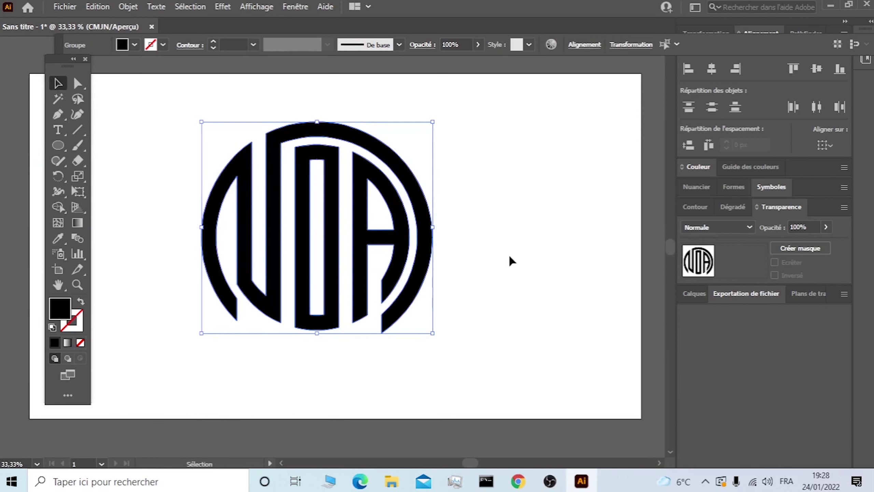
# - Draw a horizontal line across the centre of the logo
pyautogui.click(103, 148)
pyautogui.click(78, 129)
pyautogui.moveTo(317, 227)
pyautogui.mouseDown()
pyautogui.moveTo(465, 228)
pyautogui.moveTo(164, 237)
pyautogui.mouseUp()
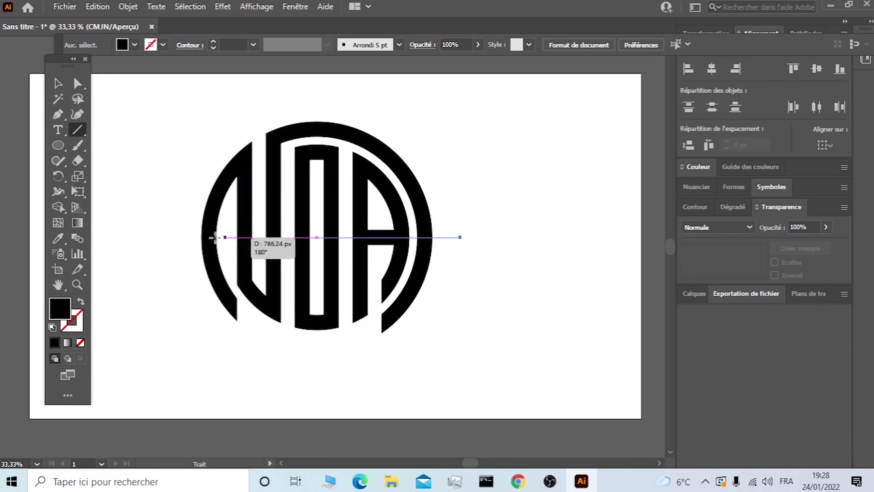
# - Select the logo with the line and apply Pathfinder Divide
pyautogui.click(58, 83)
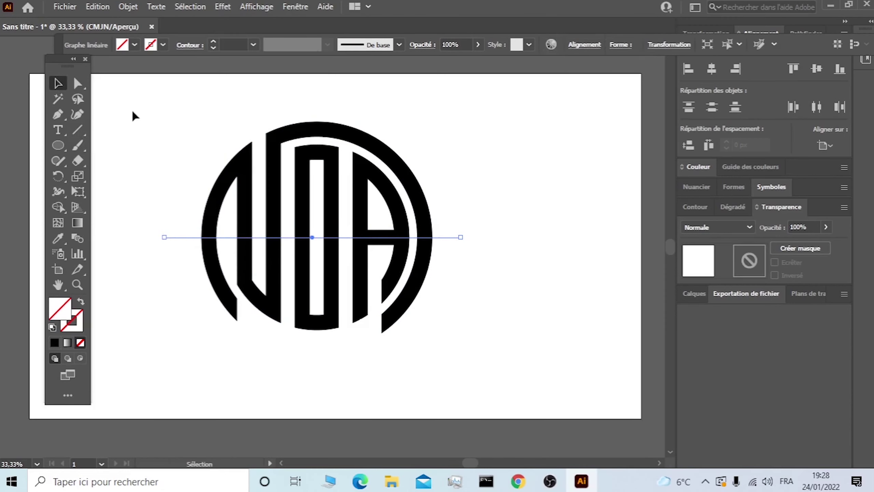
pyautogui.moveTo(132, 102); pyautogui.dragTo(481, 359)
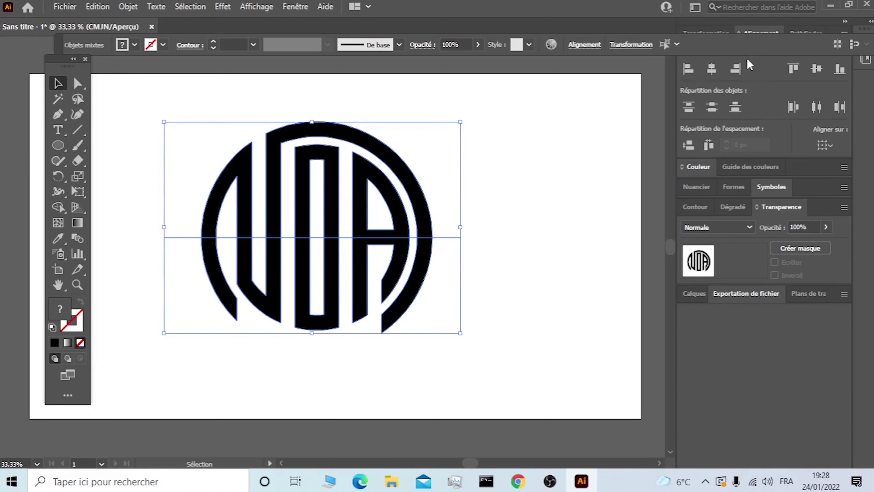
pyautogui.click(798, 31)
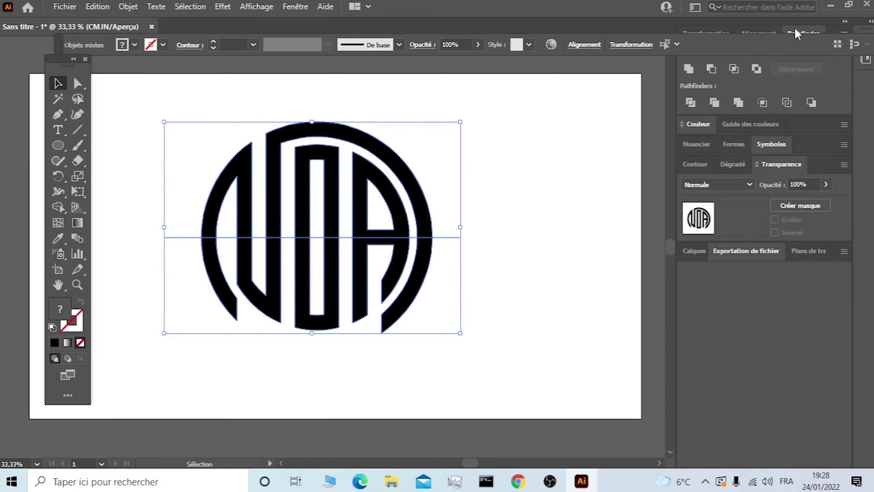
pyautogui.click(691, 103)
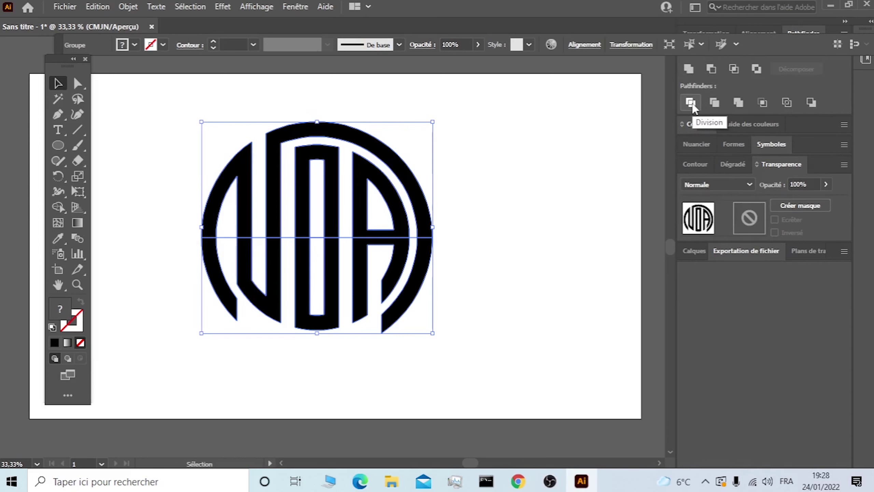
pyautogui.click(530, 235)
pyautogui.click(396, 214)
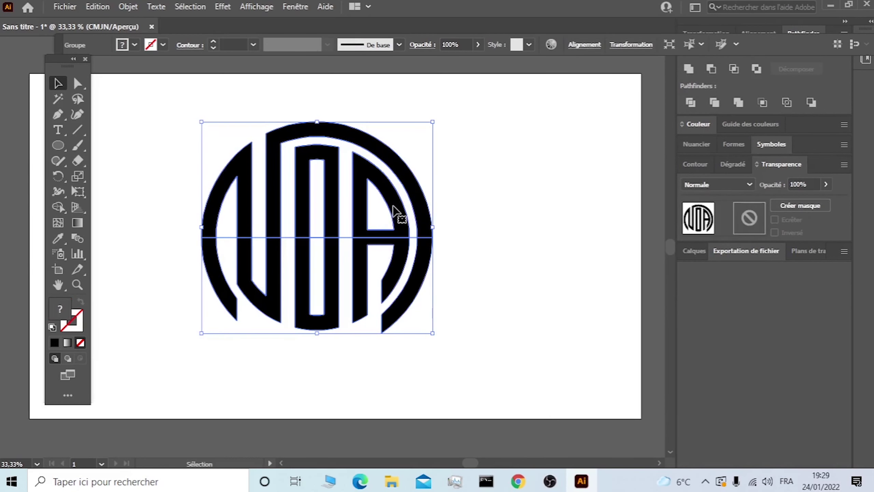
# - Ungroup the divided logo and direct-select the A's top piece
pyautogui.rightClick(394, 206)
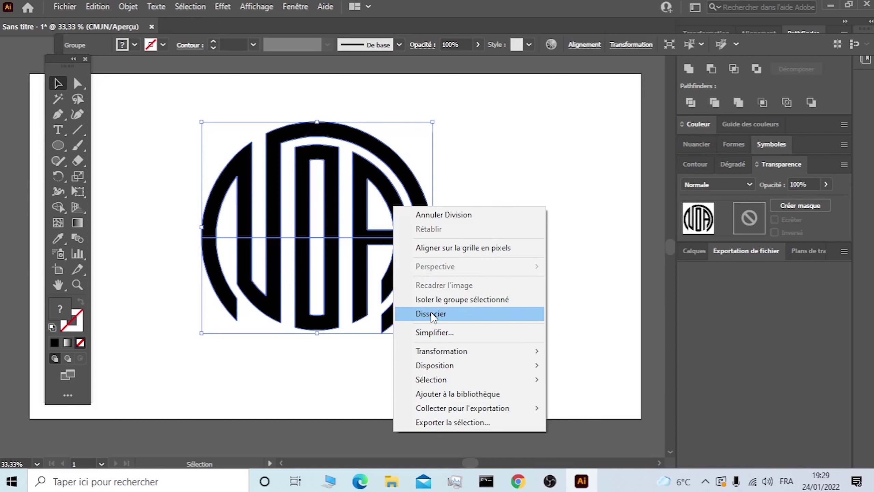
pyautogui.click(435, 315)
pyautogui.click(396, 226)
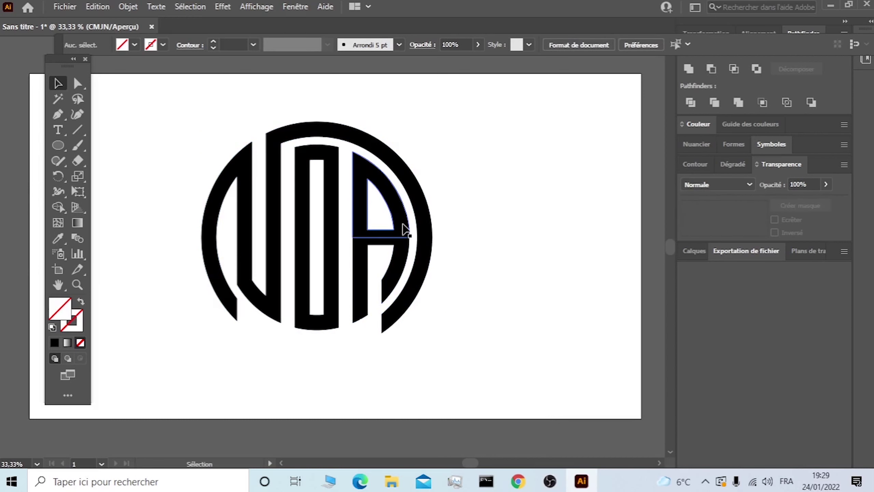
pyautogui.click(79, 85)
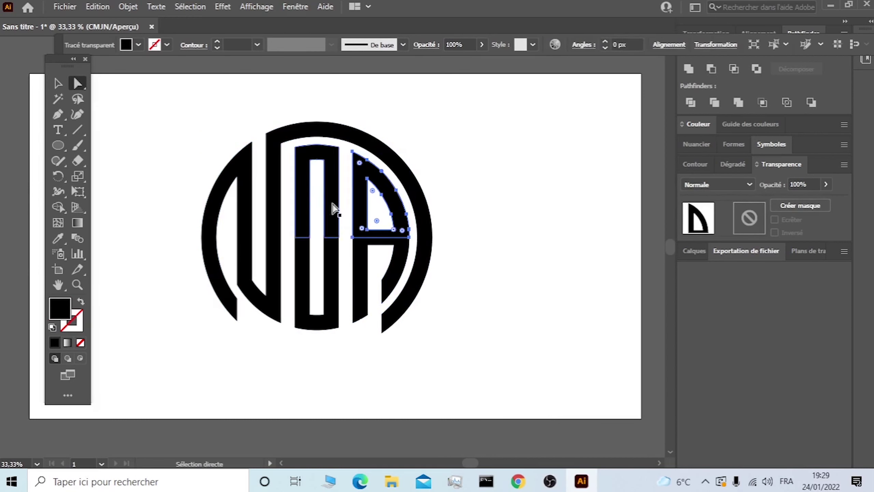
pyautogui.scroll(2, 422, 255)
pyautogui.scroll(1, 420, 248)
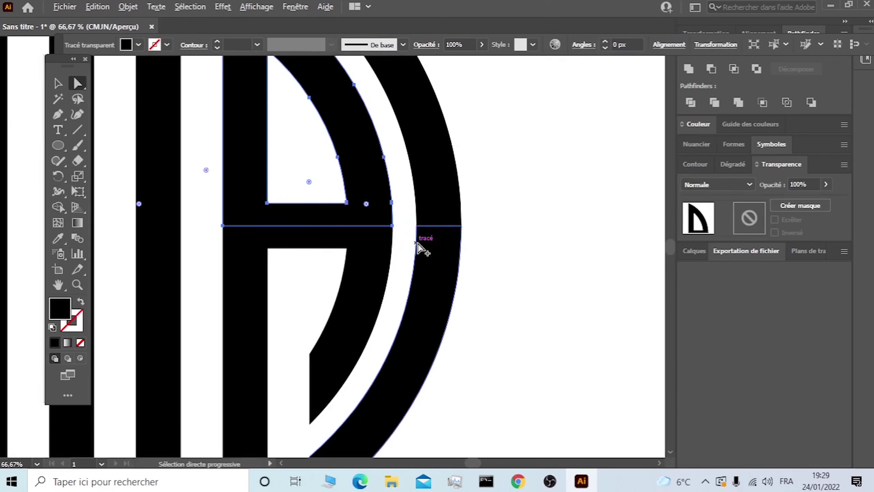
# - Round the A's crossbar corner by about 23 px so it reads like an R
pyautogui.click(392, 226)
pyautogui.moveTo(383, 217); pyautogui.dragTo(357, 187)
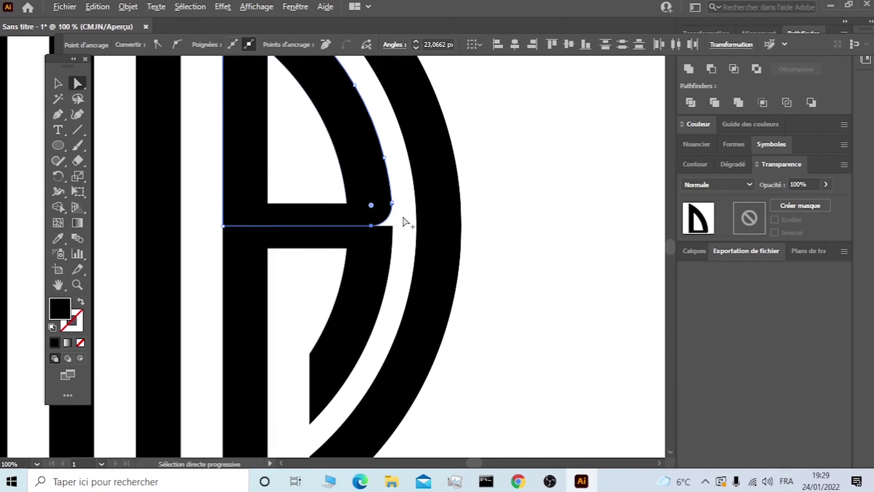
pyautogui.scroll(-2, 401, 220)
pyautogui.scroll(-1, 396, 218)
pyautogui.press('v')
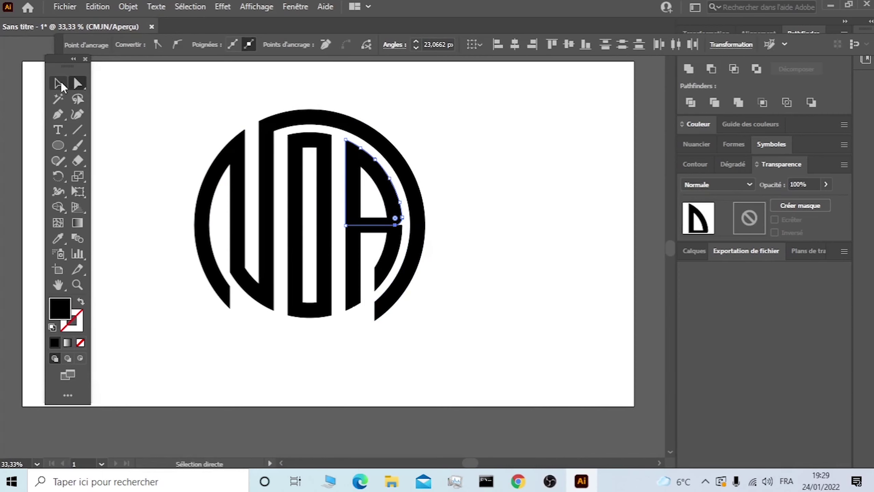
pyautogui.click(138, 133)
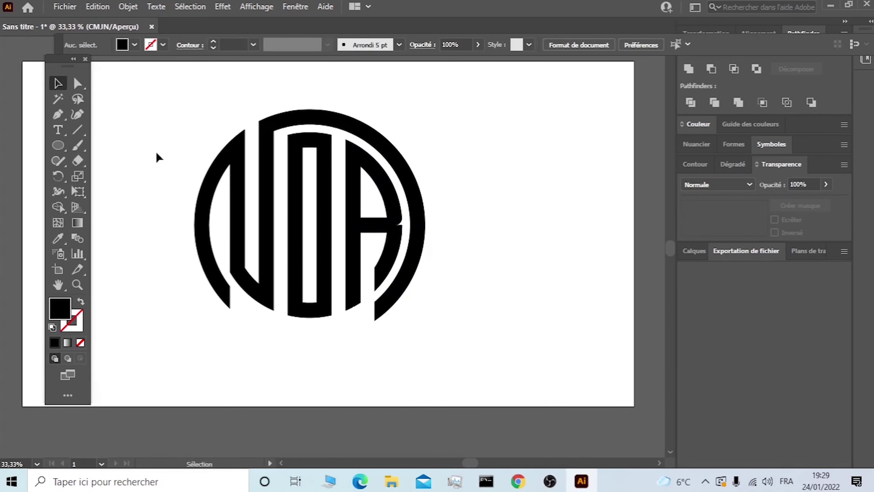
# - Expand the whole NOA logo with Object > Décomposer and view it deselected on the artboard
pyautogui.moveTo(230, 274); pyautogui.dragTo(480, 356)
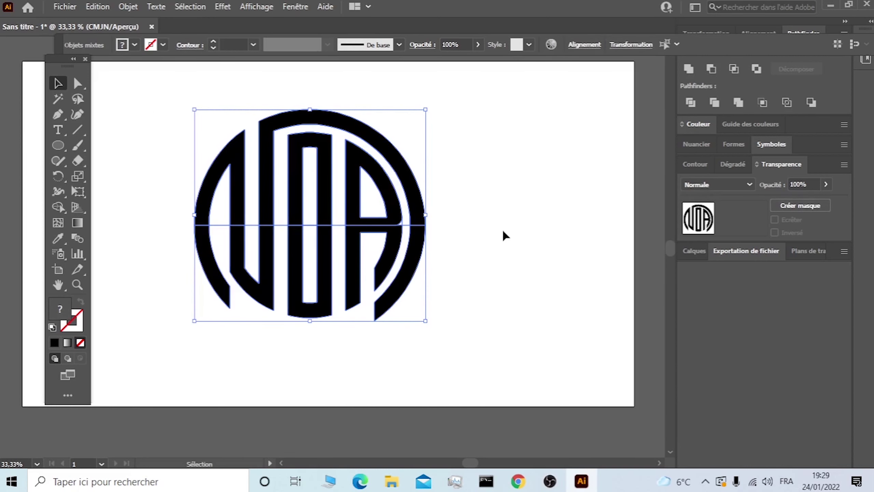
pyautogui.click(112, 9)
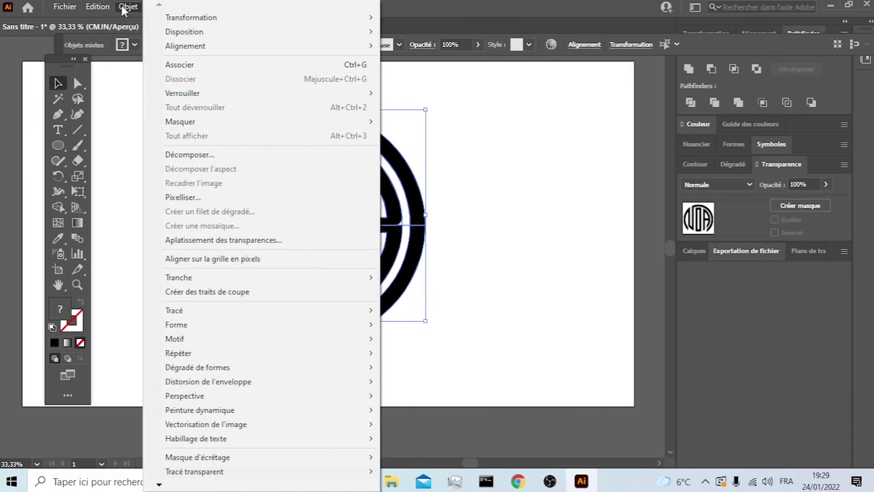
pyautogui.click(199, 158)
pyautogui.click(474, 207)
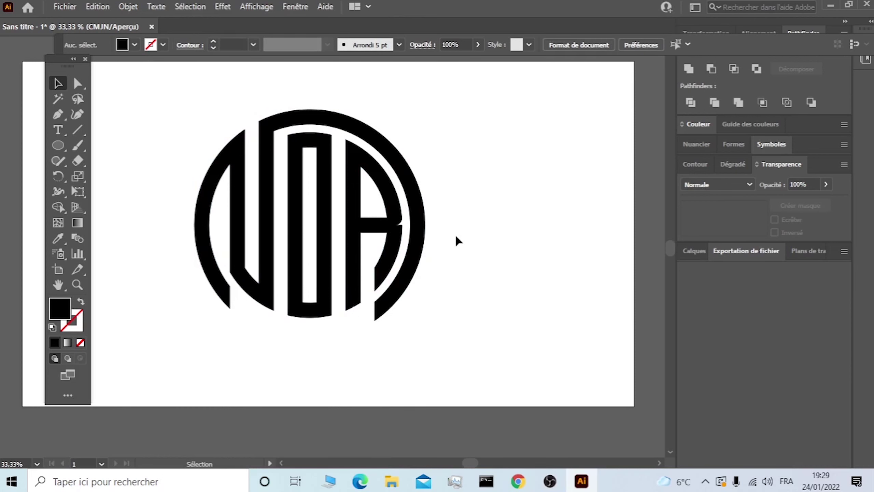
pyautogui.scroll(-2, 454, 234)
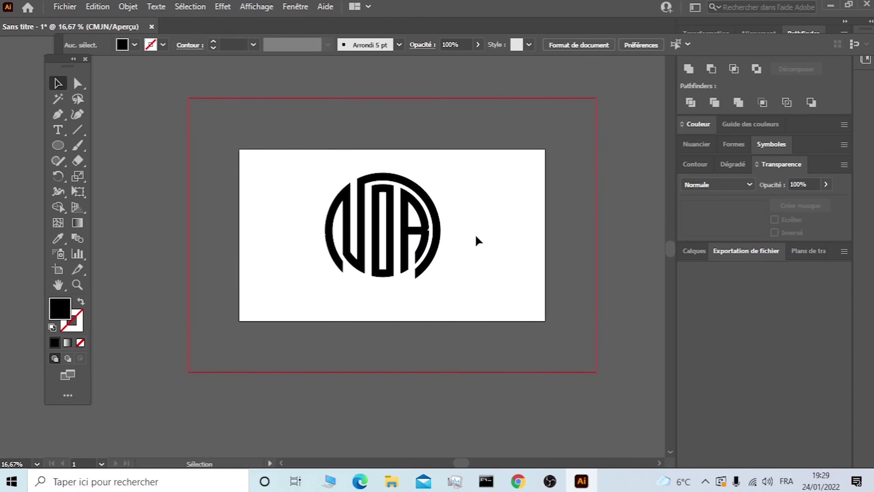